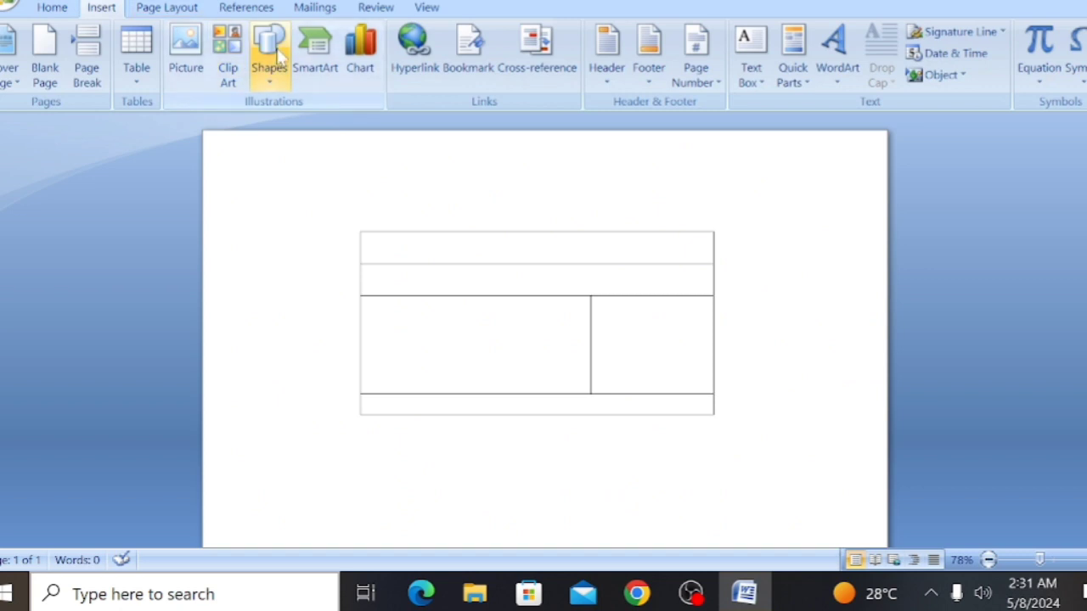
Draw a photo rectangle about 1 by 1 inch inside the empty box beside the large details area
left_click(321, 124)
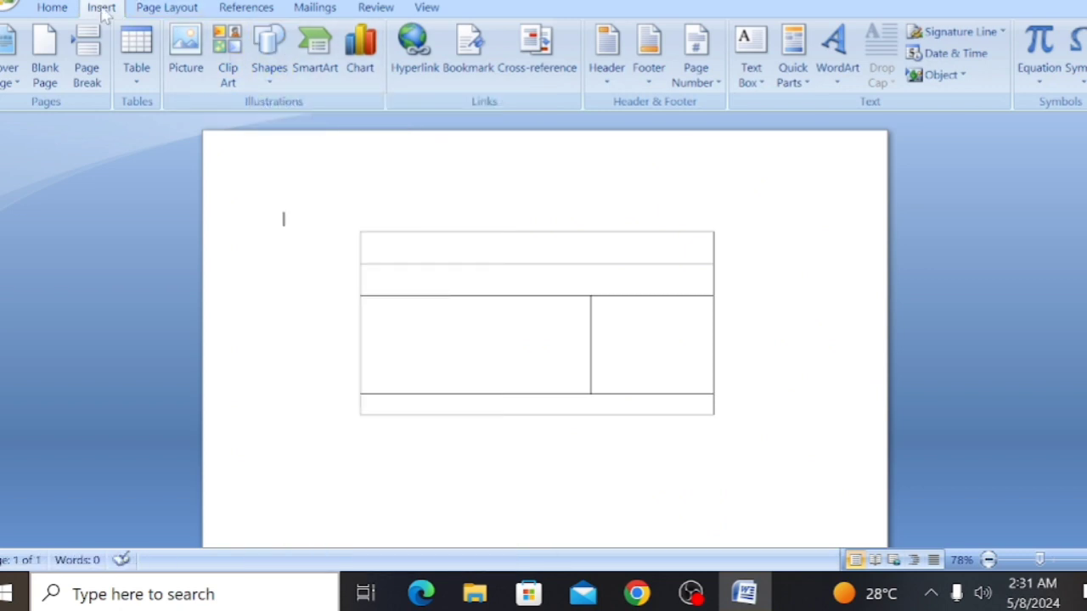
left_click(270, 59)
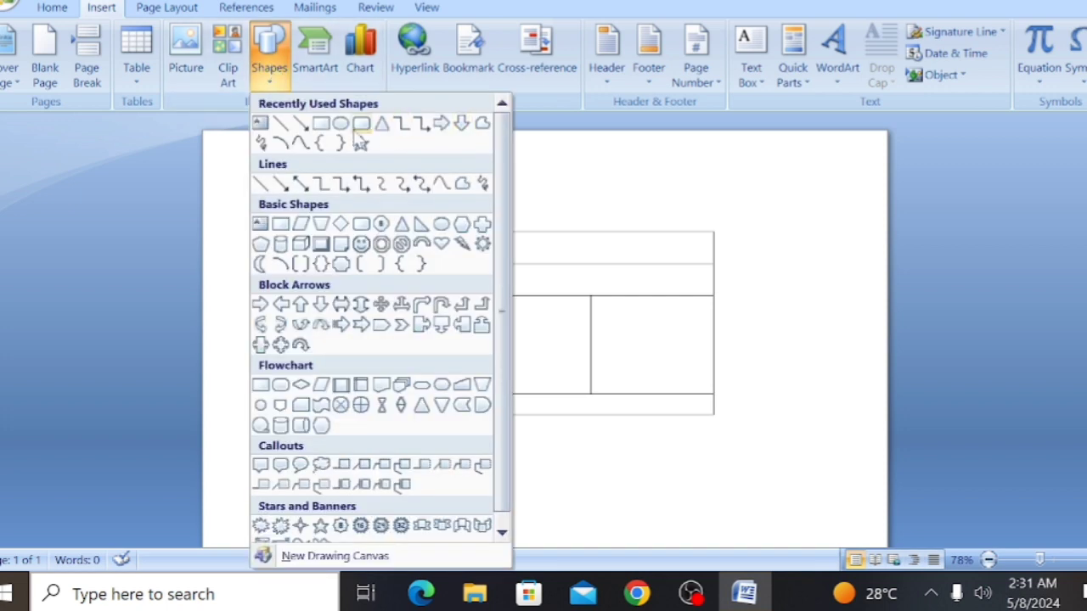
left_click(326, 127)
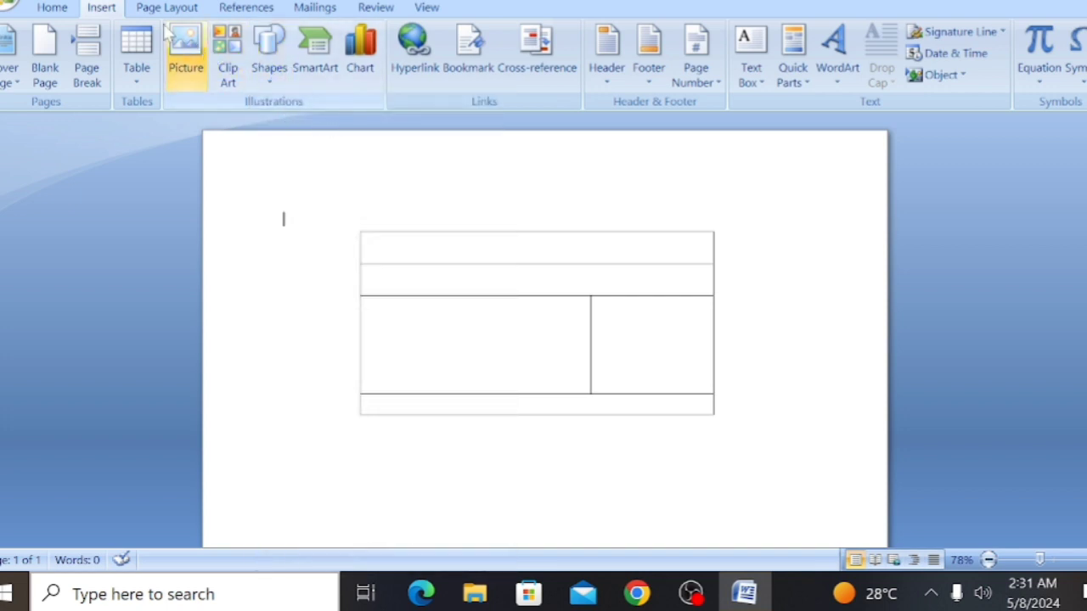
left_click(265, 68)
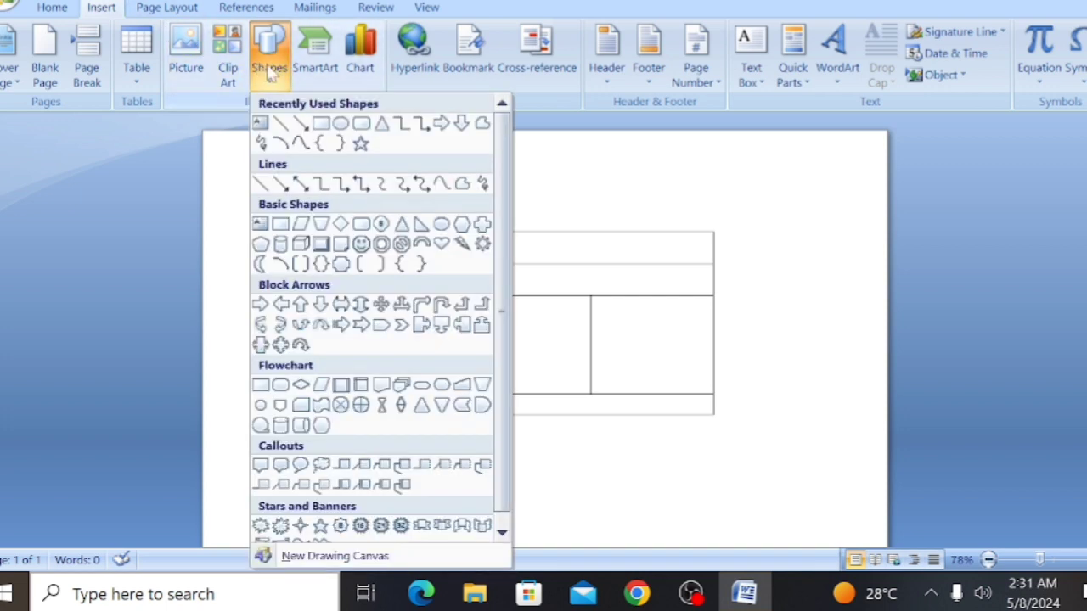
left_click(322, 126)
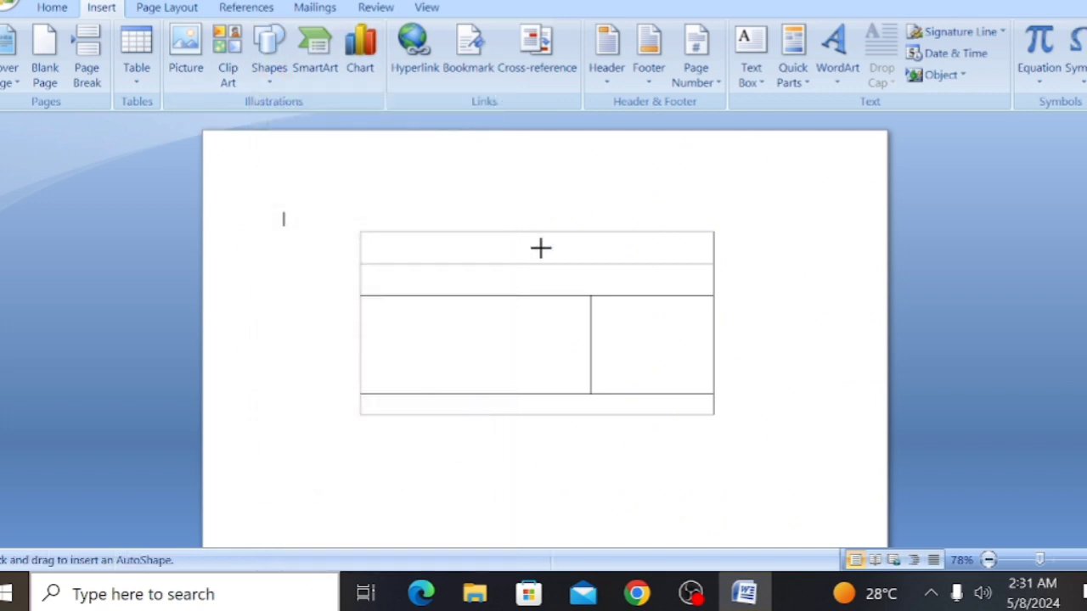
left_click_drag(613, 299, 694, 380)
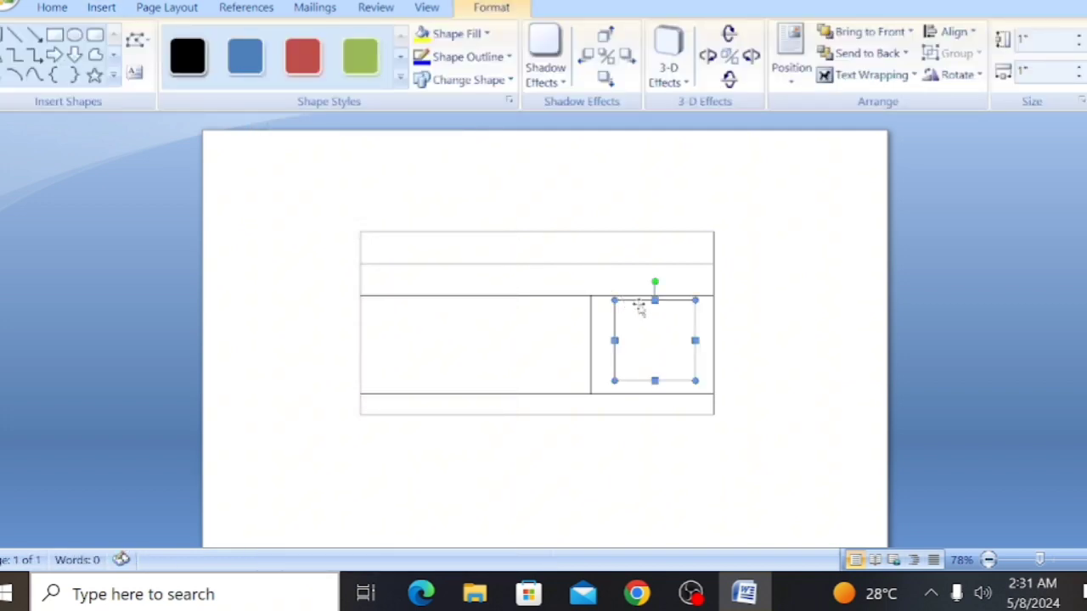
left_click(785, 276)
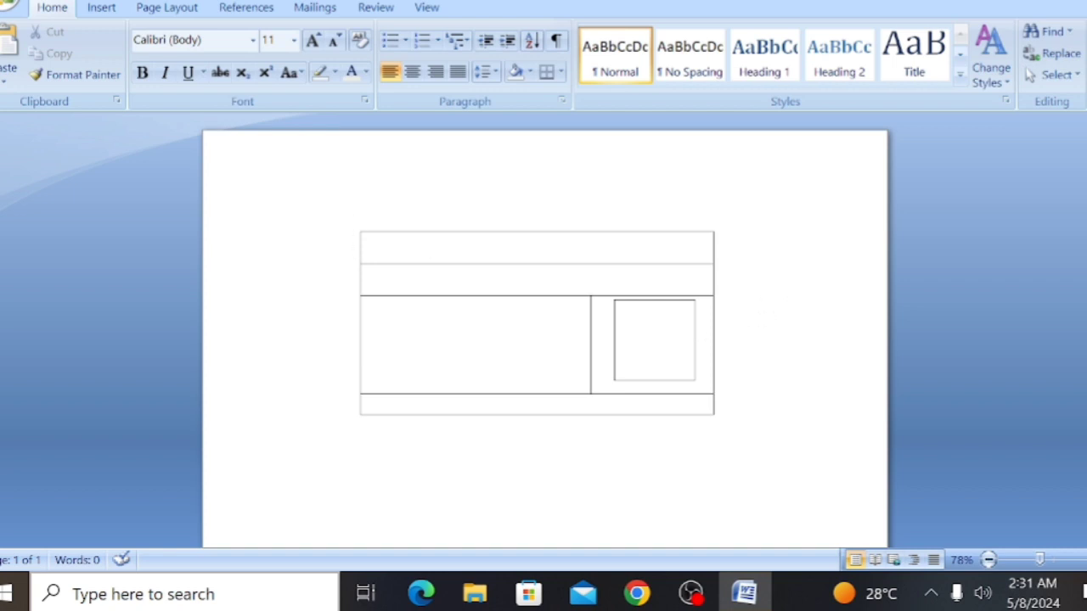
Enter the title "AL – REHAN PUBLIC SCHOOL TANDO BAGO" in the card's uppermost text box
left_click_drag(356, 227, 716, 267)
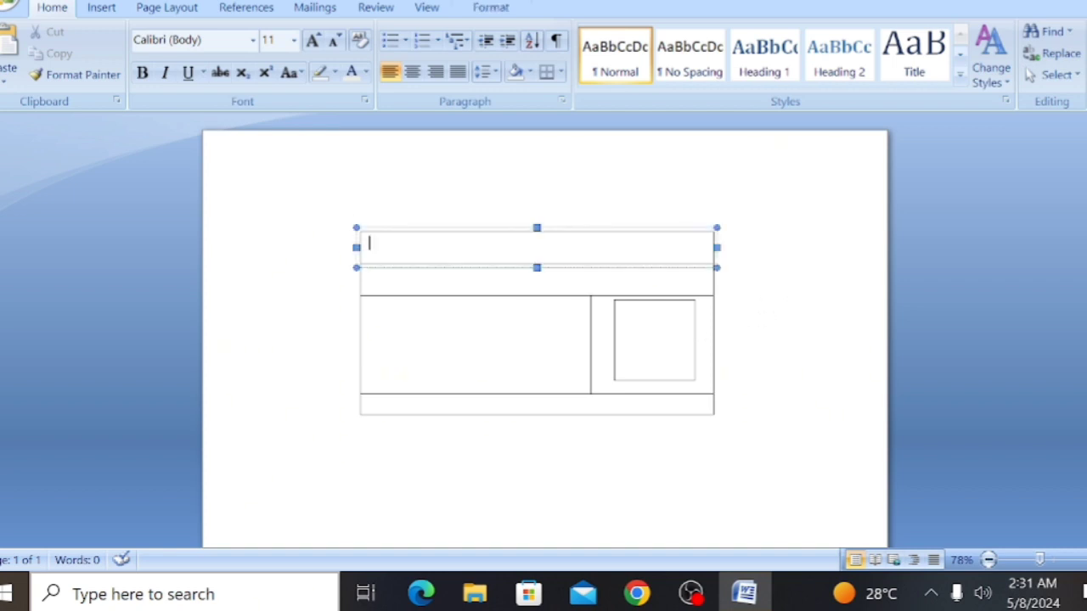
type("a")
type("AL")
type(" -")
type(" RE")
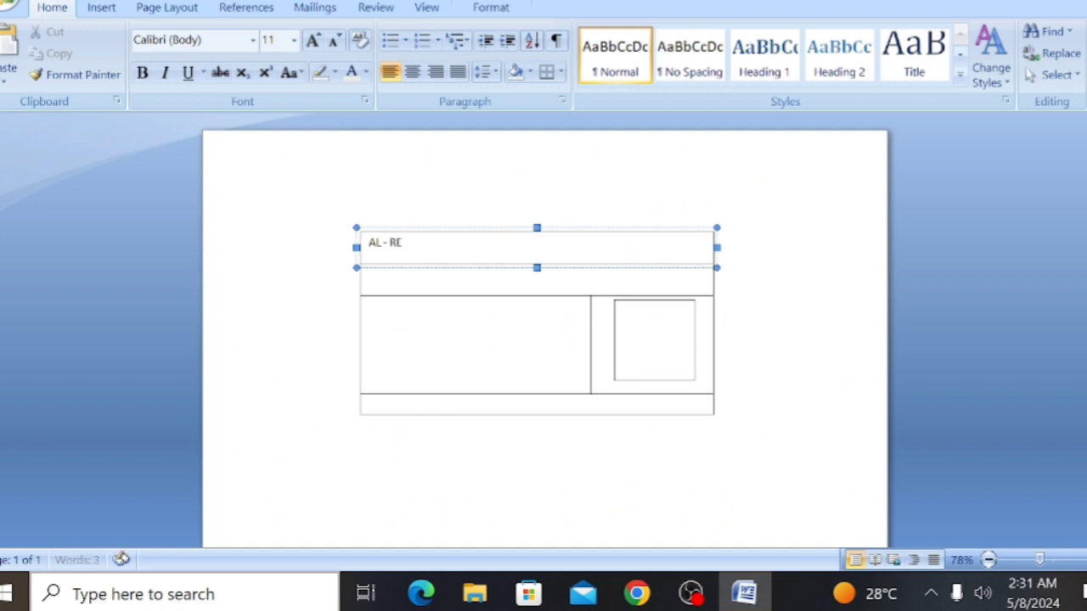
type("HAN PUB")
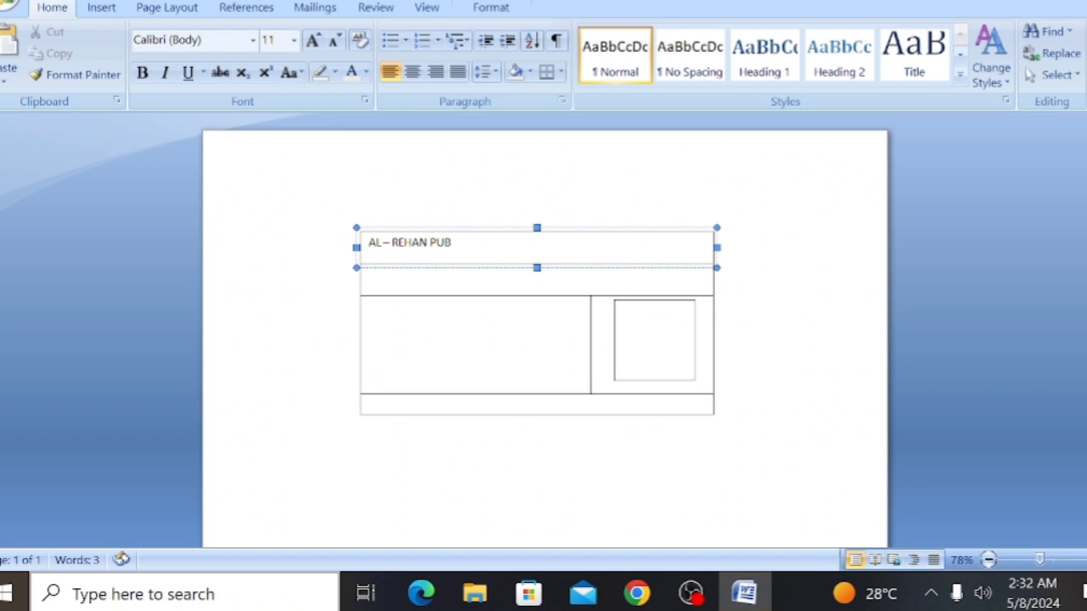
type("LIC SCHOOO")
key("BackSpace")
type("L")
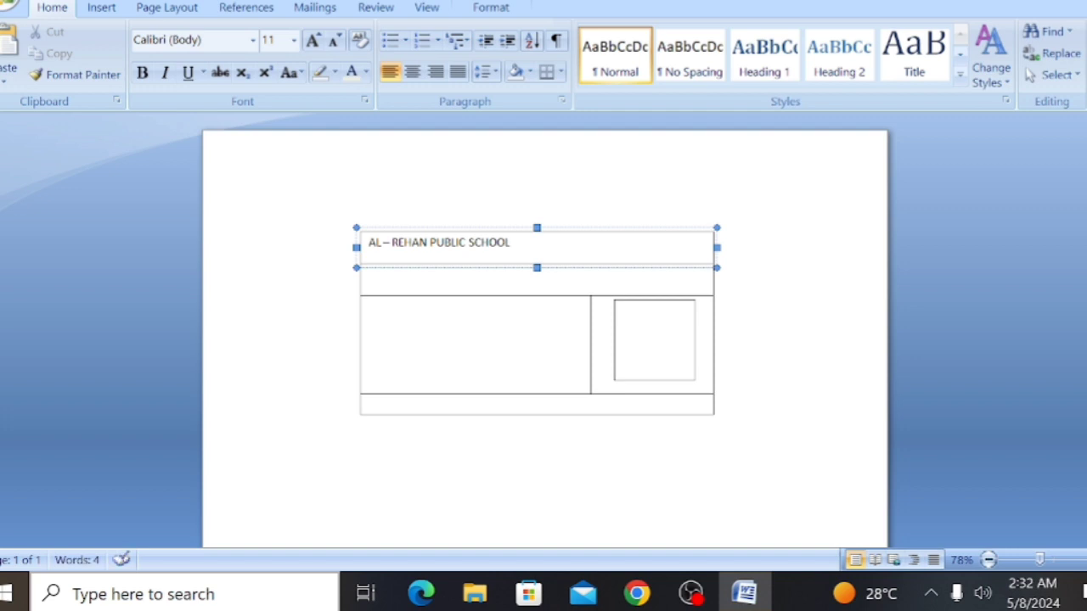
type(" TANDO BAGO")
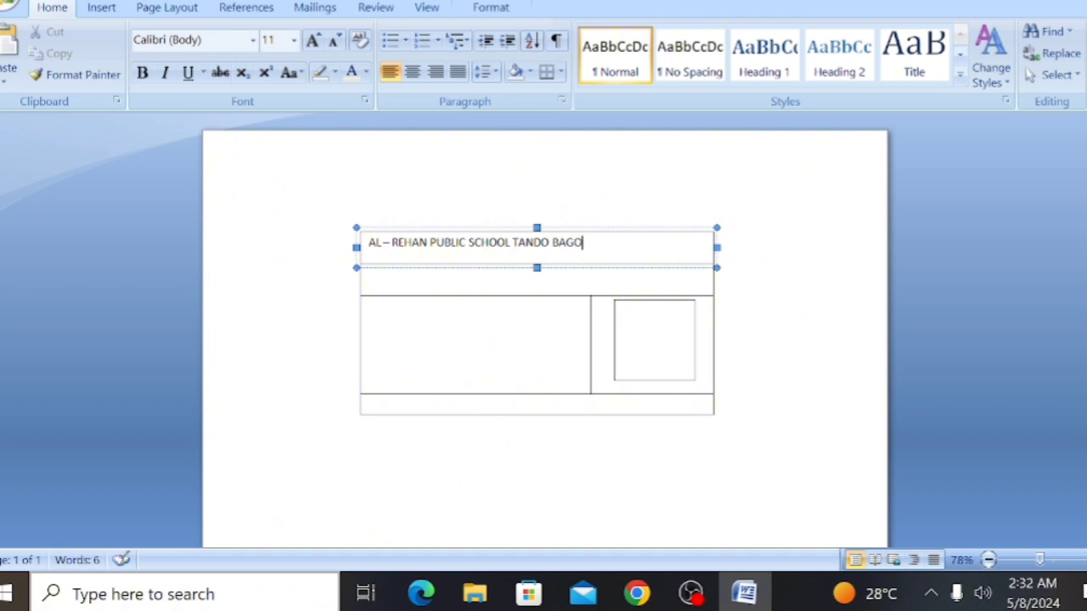
Format the school name title as bold, 16 pt and centred
left_click_drag(584, 246, 383, 250)
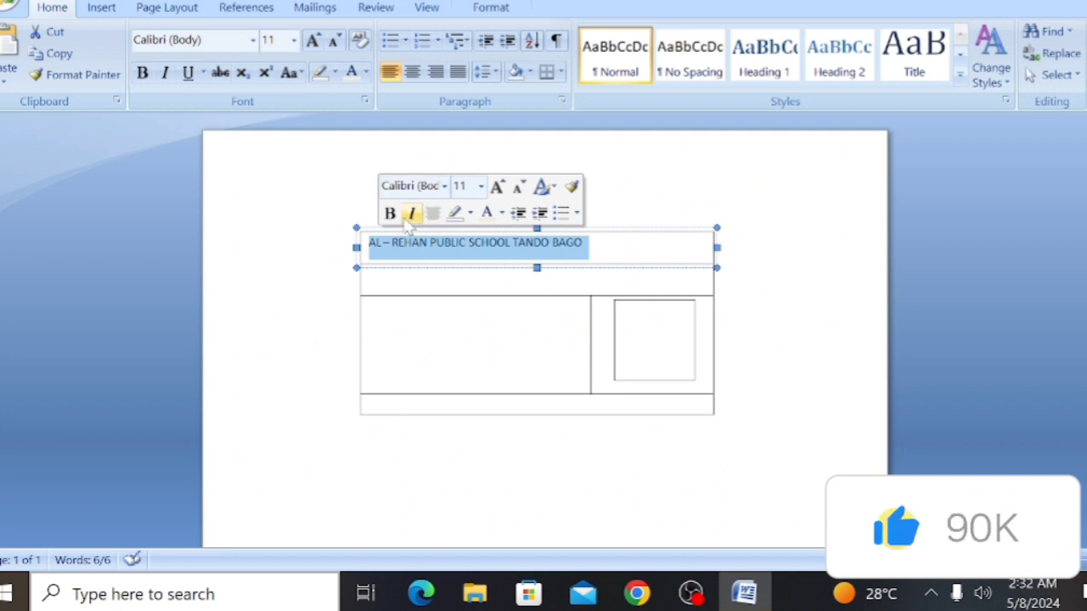
left_click(390, 213)
left_click(497, 186)
left_click(497, 186)
left_click(498, 186)
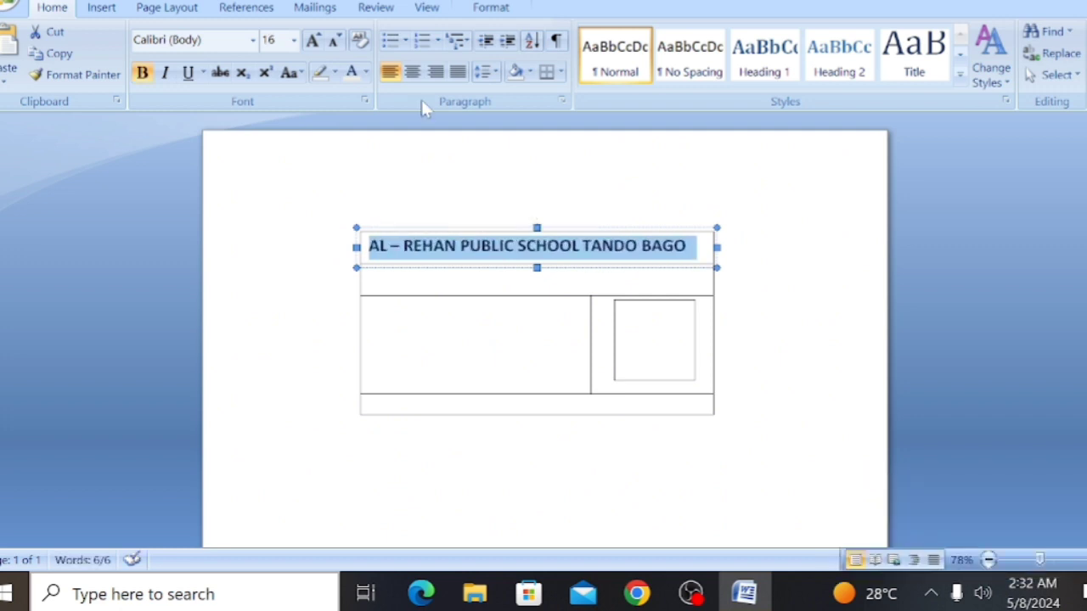
left_click(414, 74)
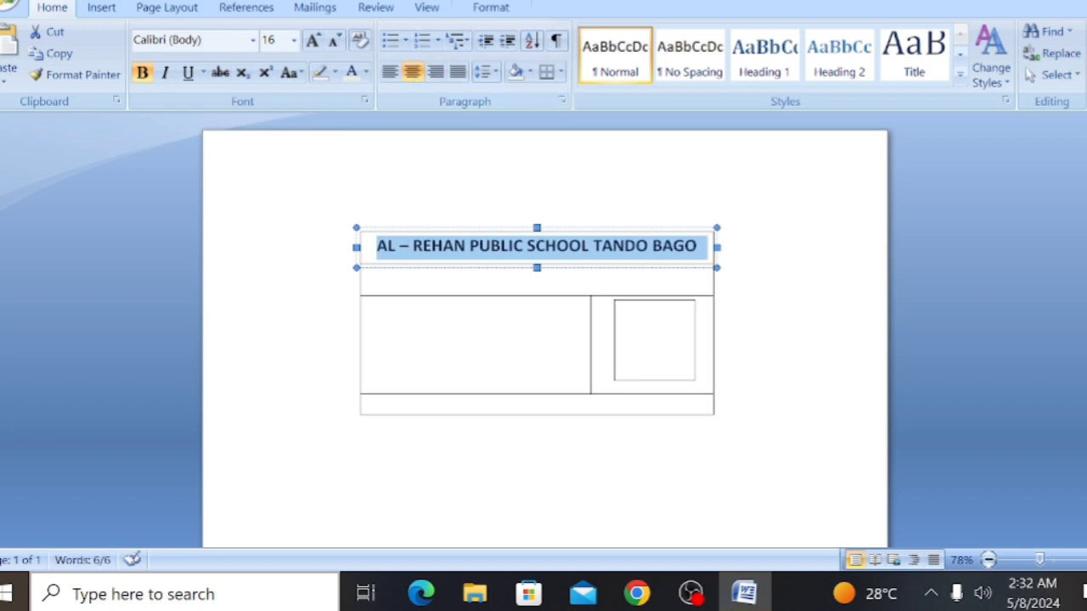
left_click(651, 213)
Enter "STUDENT ID CARD" in the text box directly below the school name
left_click(679, 281)
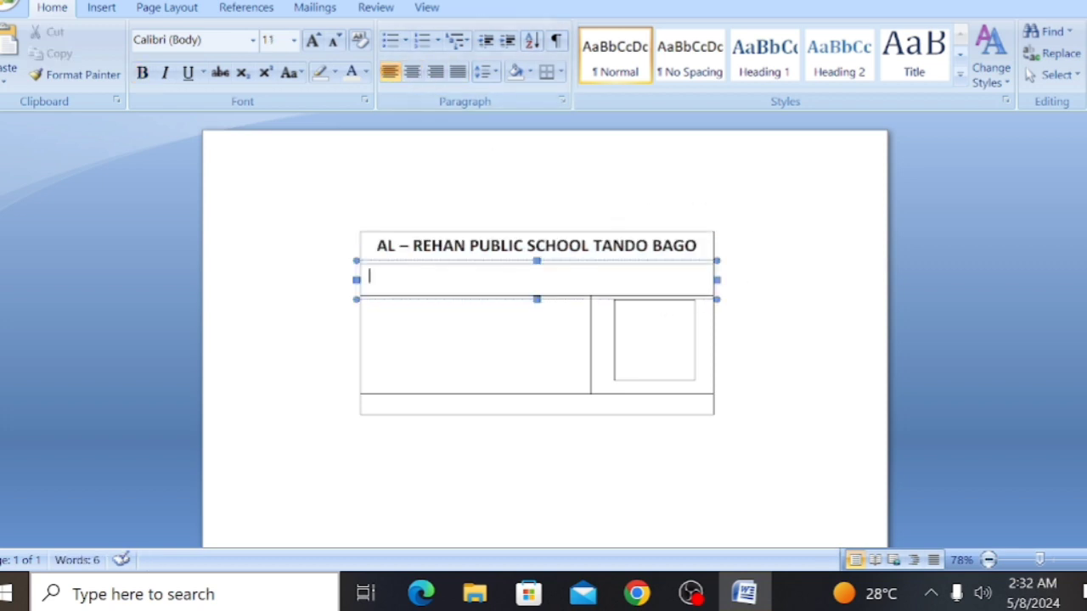
type("STUD")
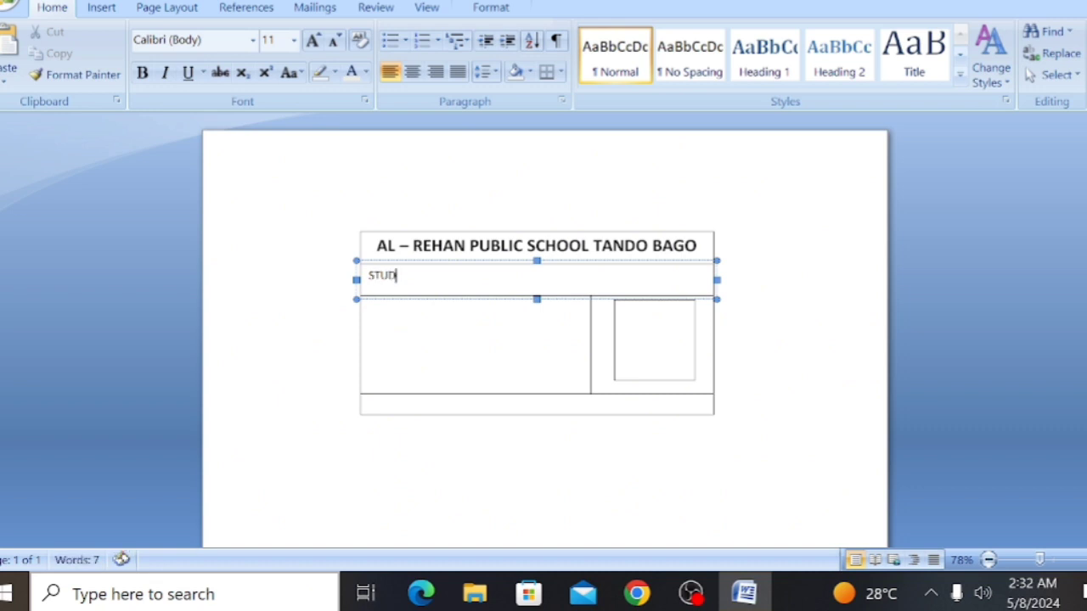
type("ENT ID CARD")
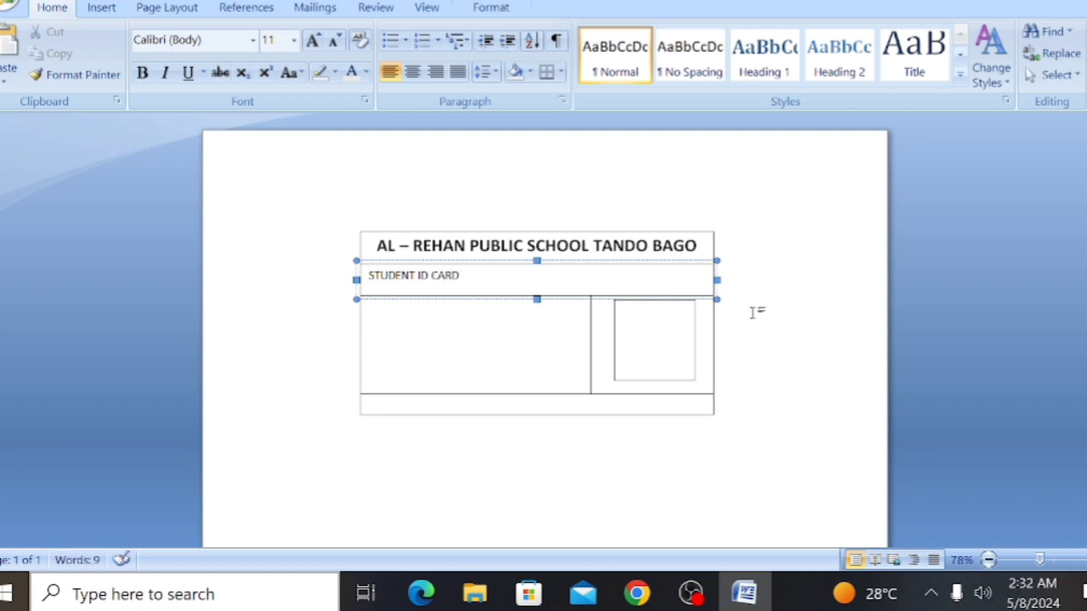
Set the "STUDENT ID CARD" heading to 18 pt and centre it
left_click_drag(460, 276, 370, 274)
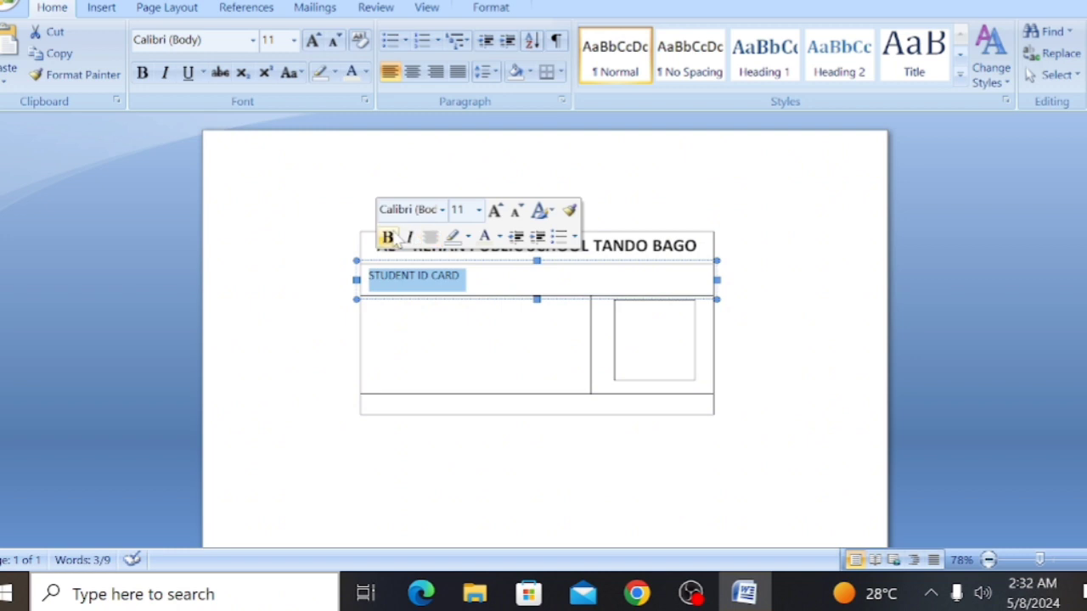
left_click(496, 211)
left_click(496, 211)
left_click(495, 211)
left_click(496, 211)
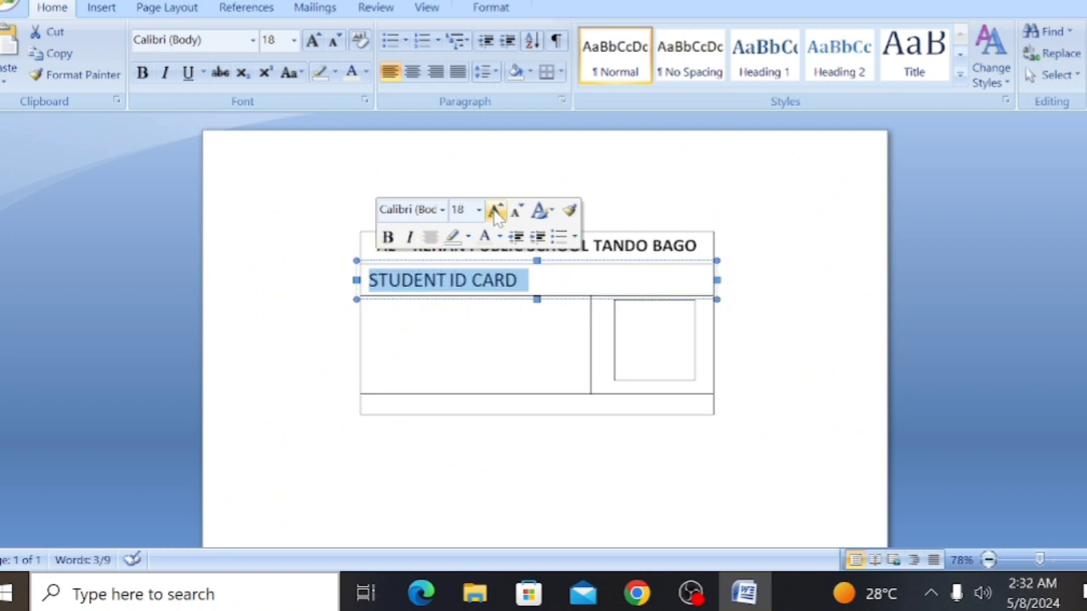
left_click(416, 78)
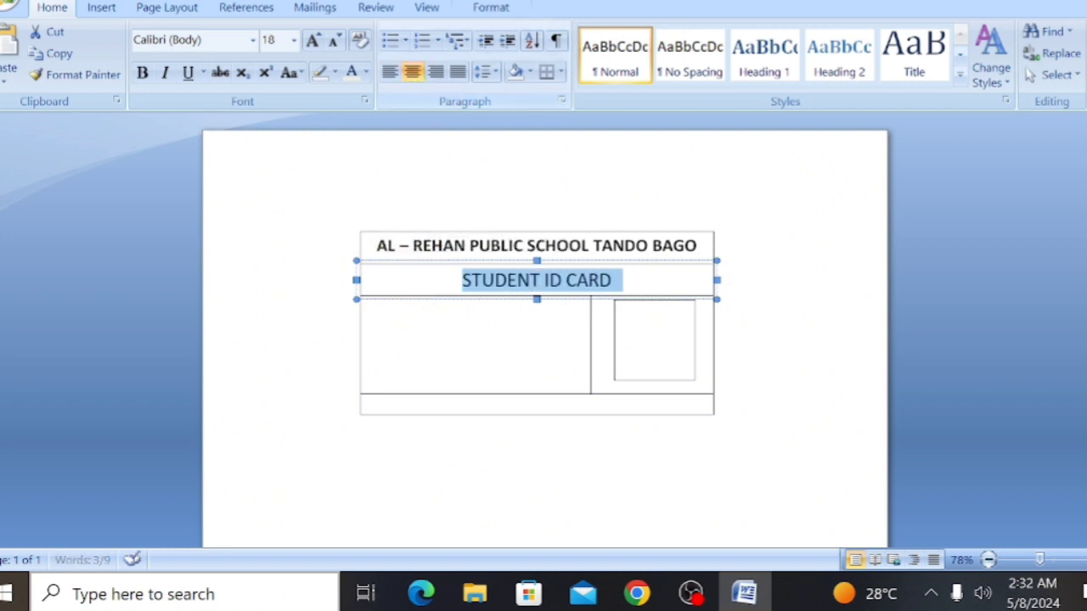
left_click(283, 219)
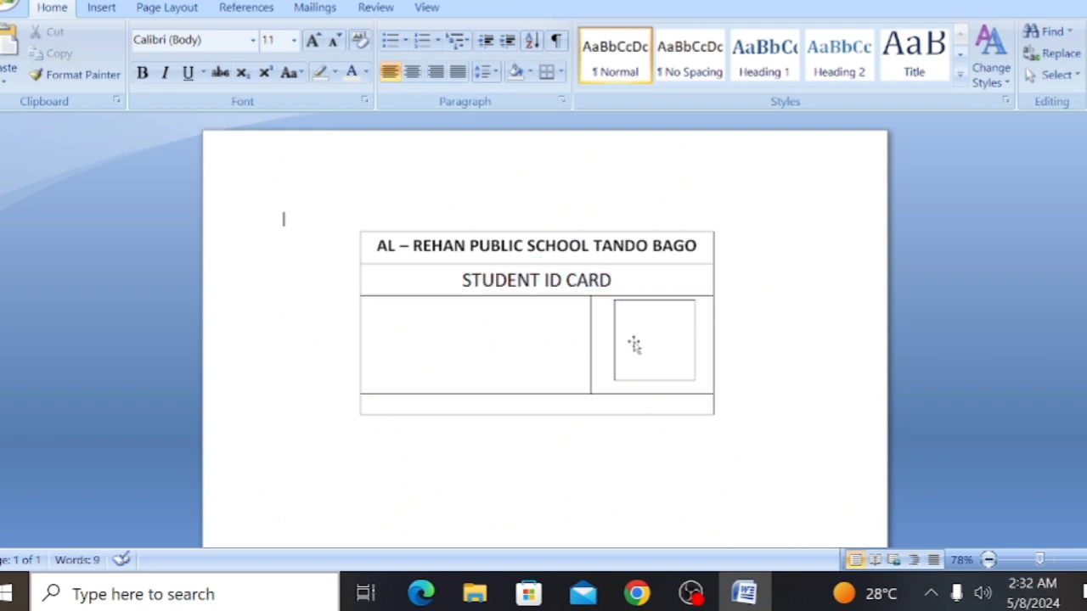
Enter the school's address in capitals in the narrow text box at the foot of the card
left_click(403, 326)
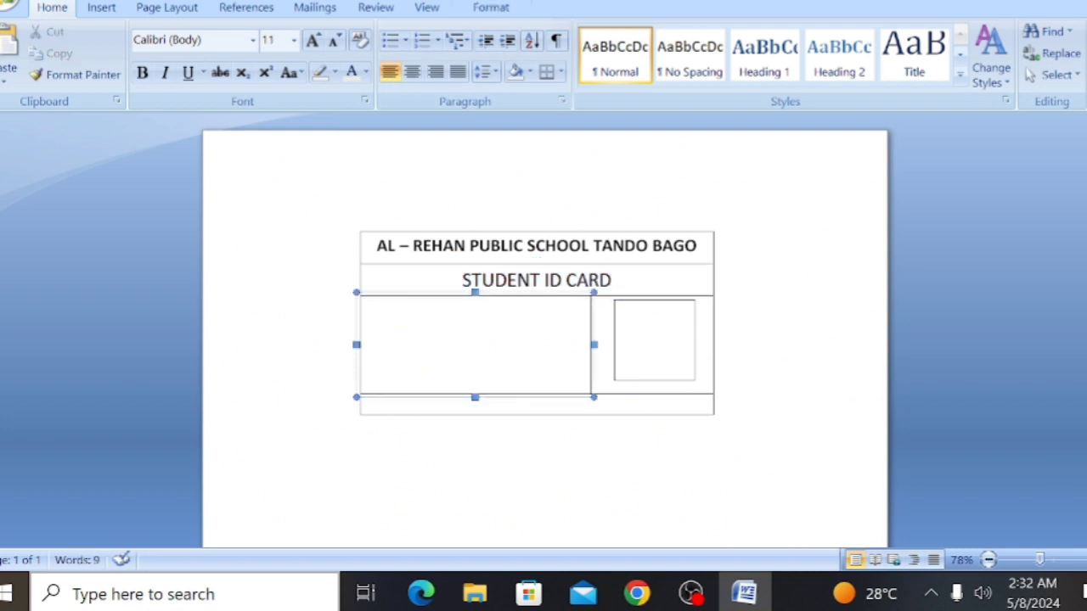
left_click(522, 437)
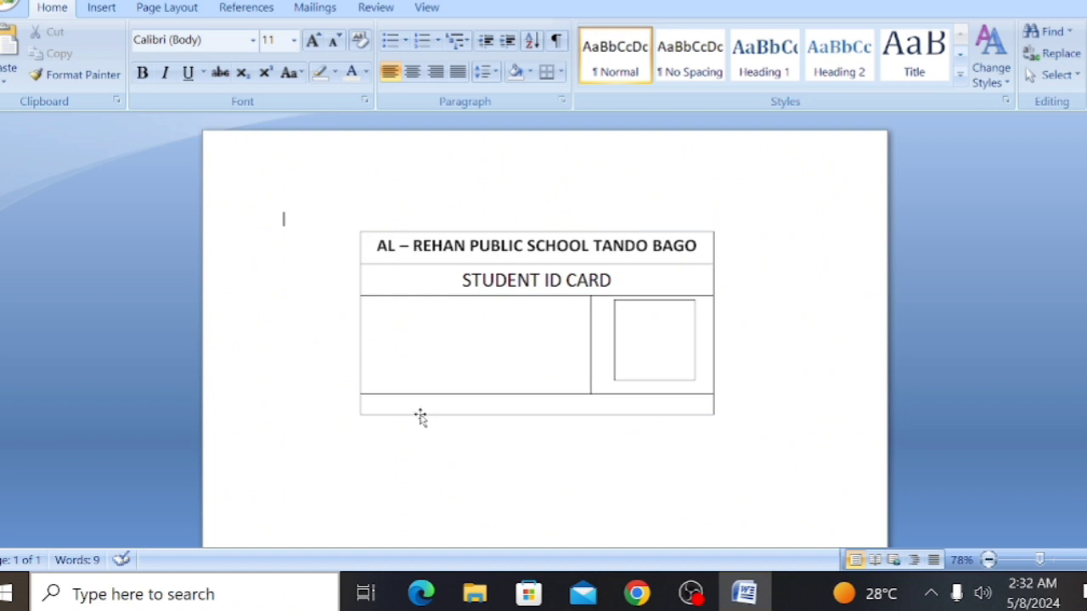
left_click(370, 405)
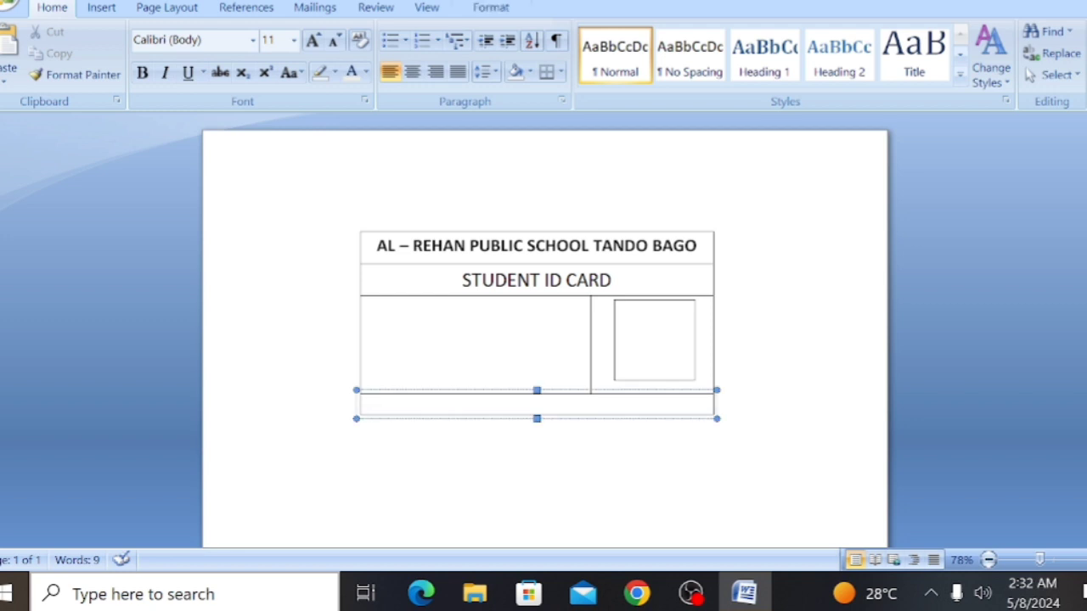
type("b")
key("BackSpace")
type("BADIN R")
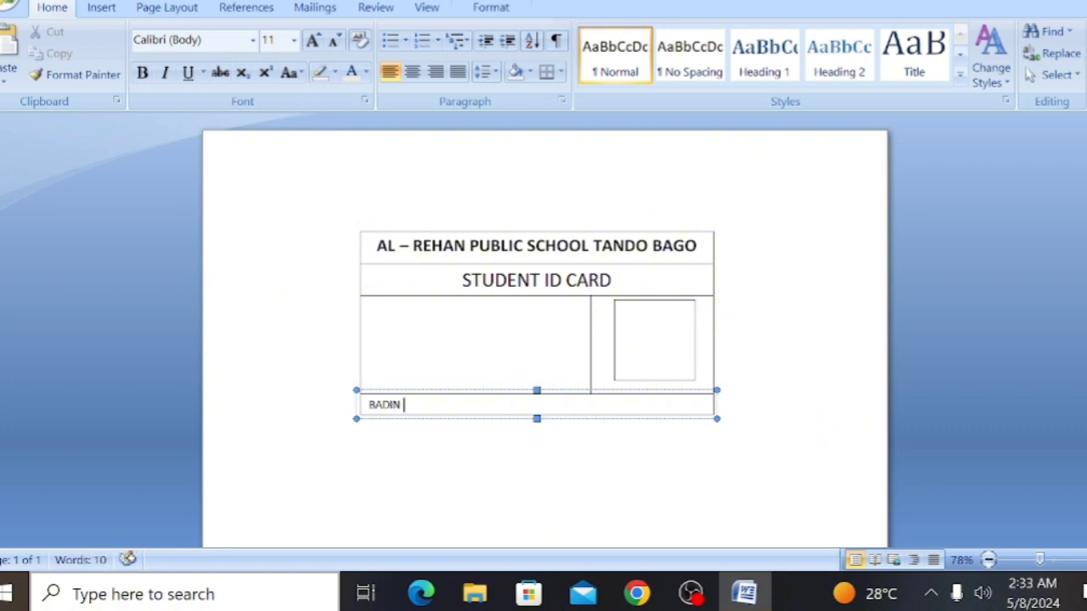
type("OAD  NEAR NEWA")
key("BackSpace")
type("BAD")
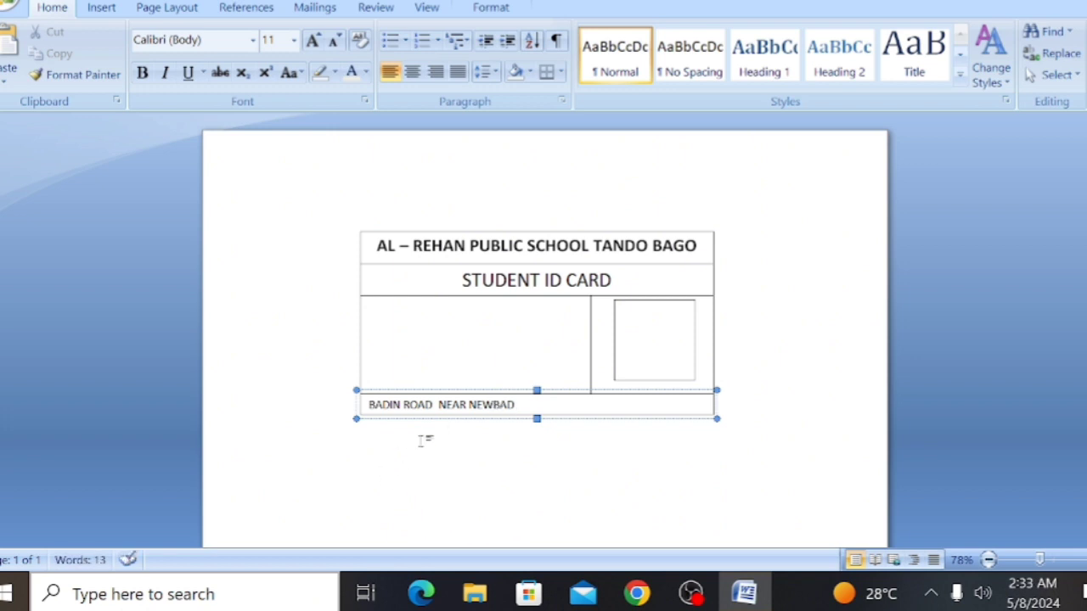
Format the address line at the foot of the card as bold, 12 pt and centred
left_click_drag(518, 406, 346, 417)
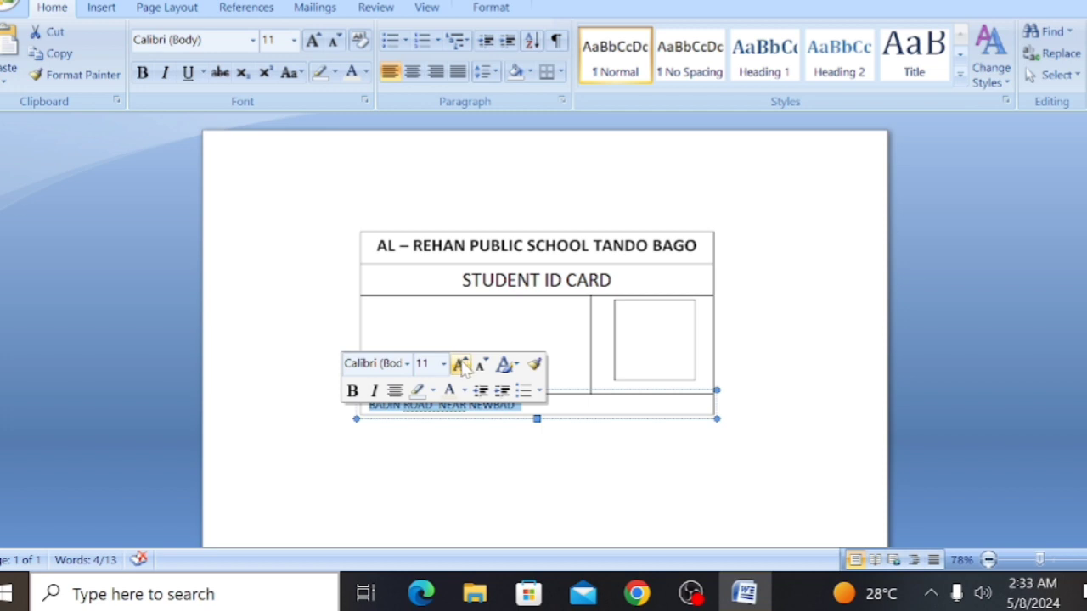
left_click(352, 391)
left_click(459, 364)
left_click(459, 364)
left_click(481, 364)
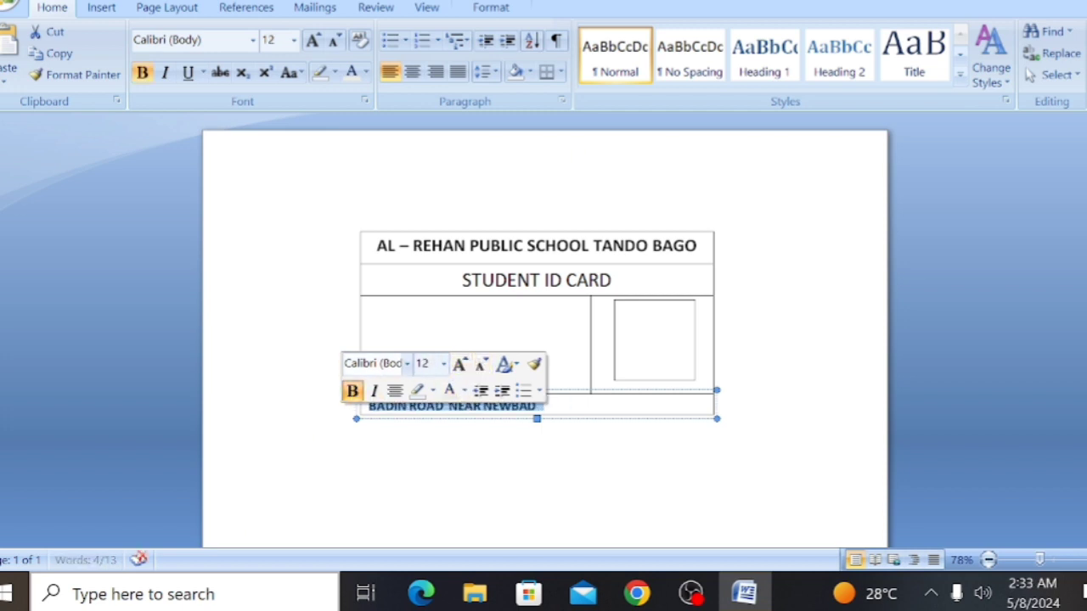
left_click(412, 72)
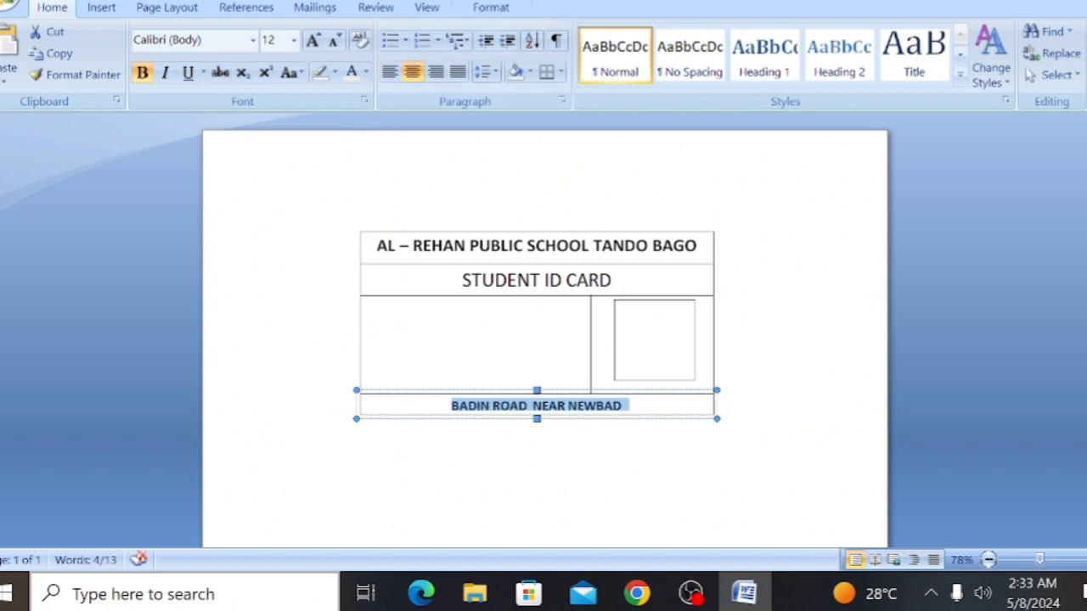
left_click(372, 221)
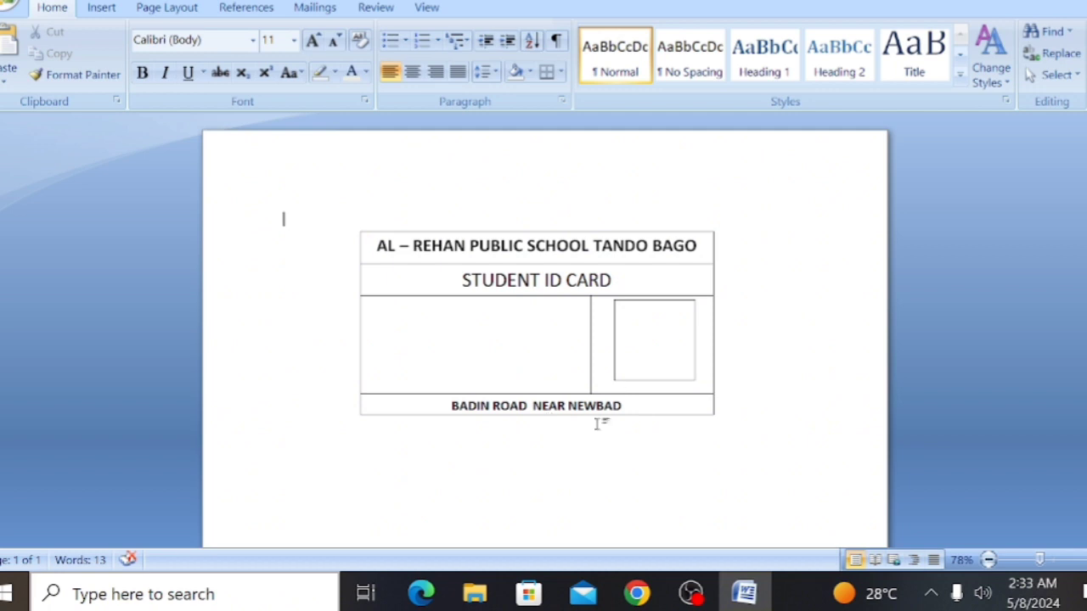
Fill the school name text box with the solid blue theme colour
triple_click(434, 286)
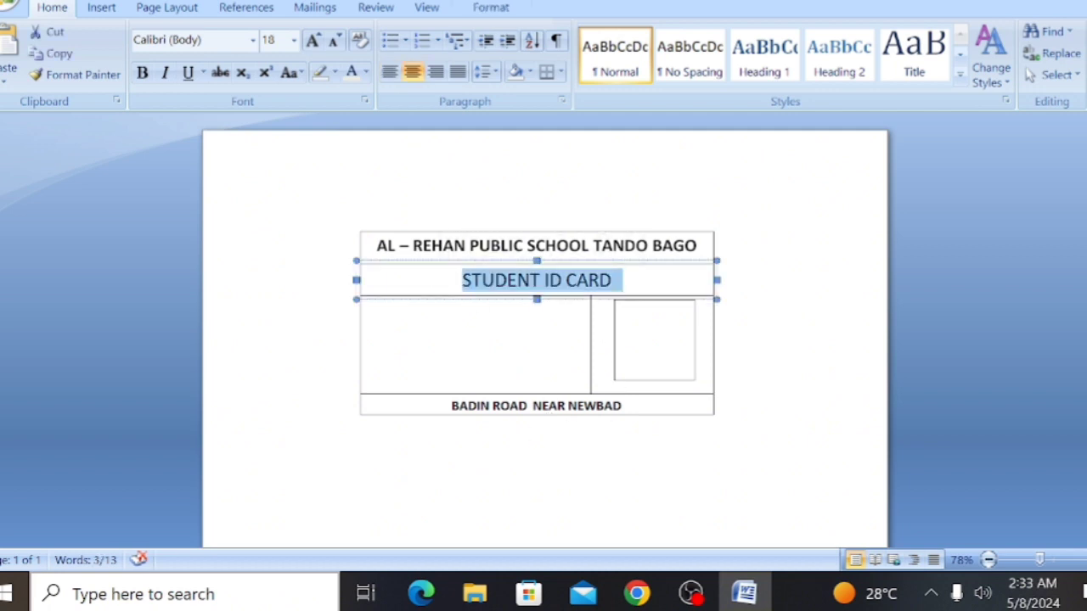
left_click(286, 356)
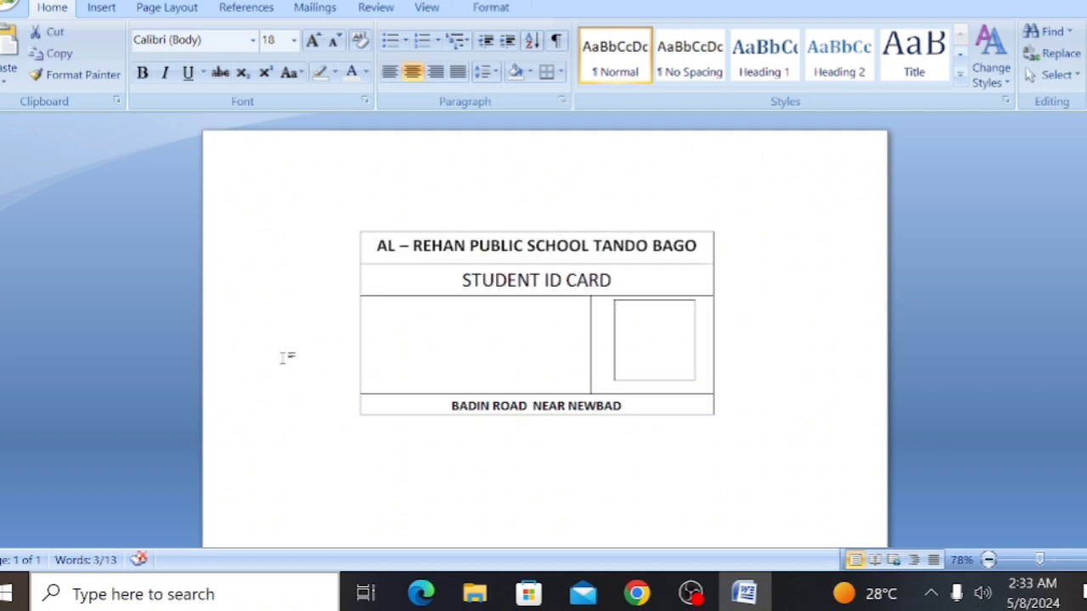
left_click(365, 257)
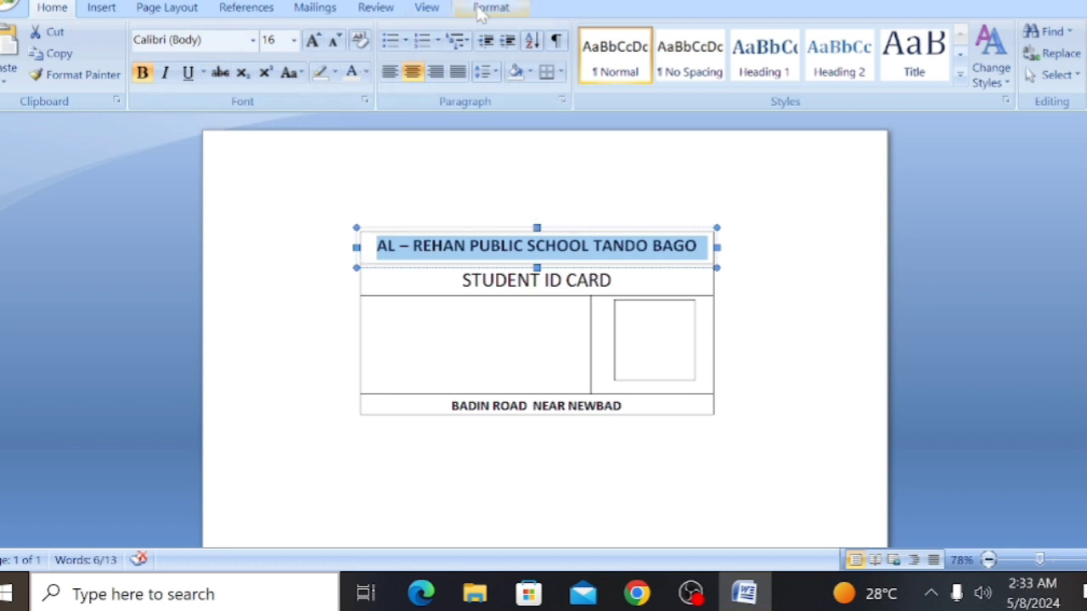
left_click(484, 9)
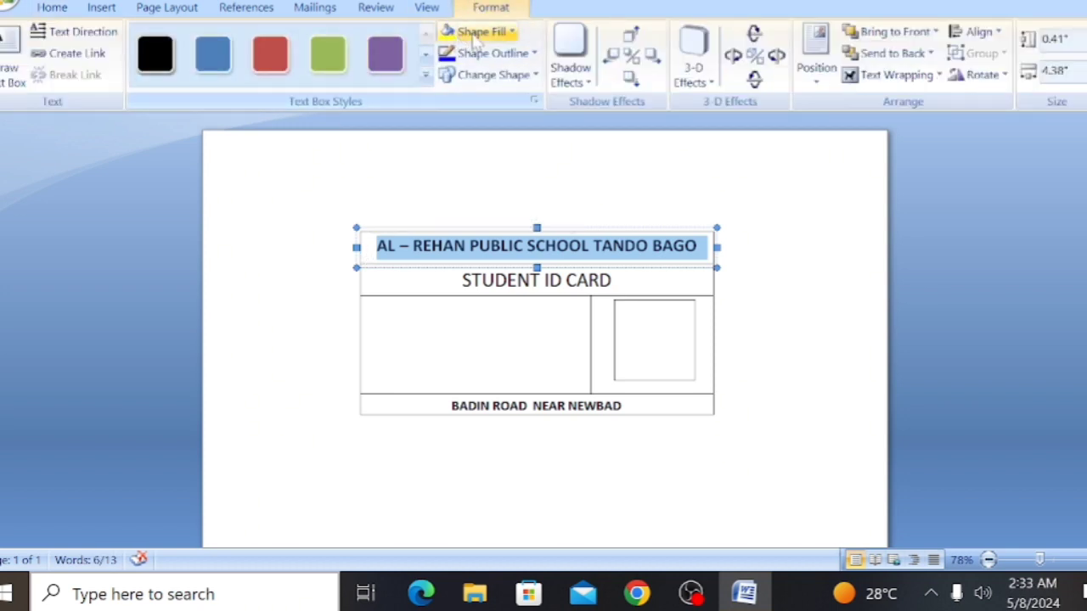
left_click(513, 34)
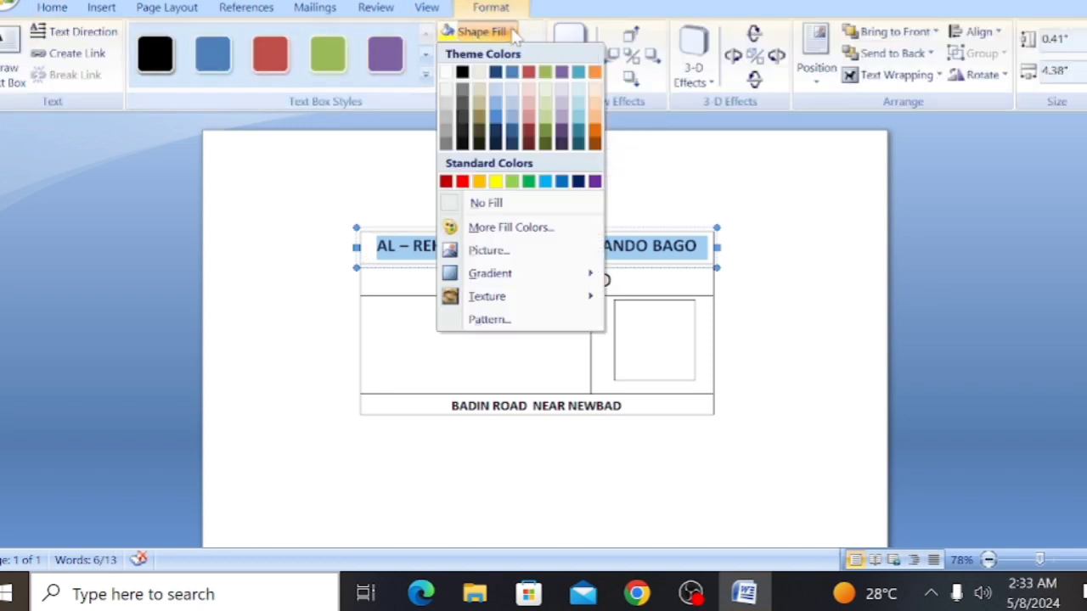
left_click(512, 73)
Fill the "STUDENT ID CARD" text box with standard yellow
triple_click(417, 284)
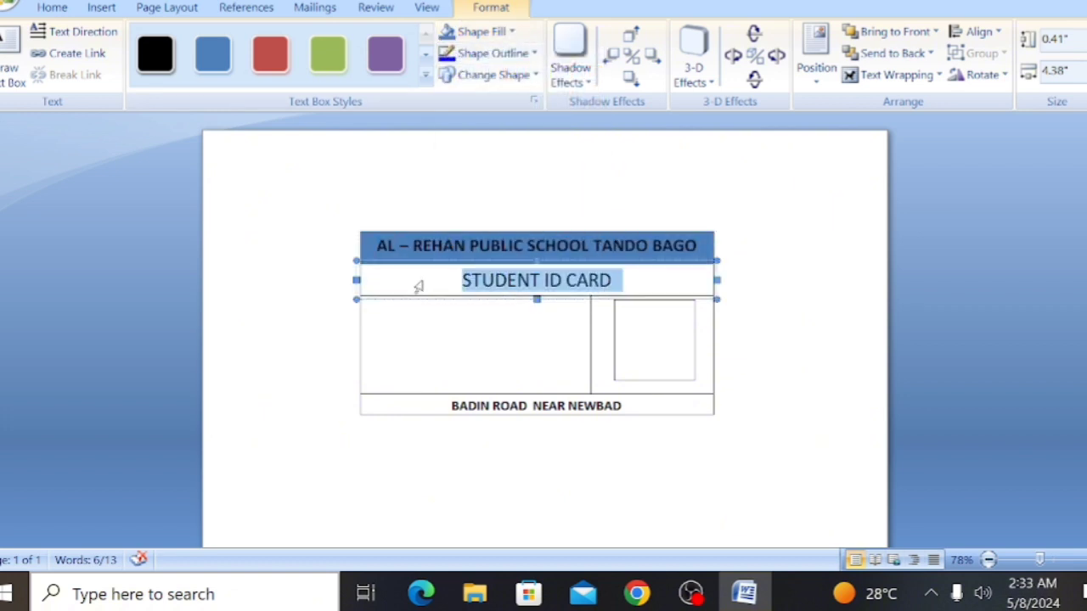
left_click(509, 34)
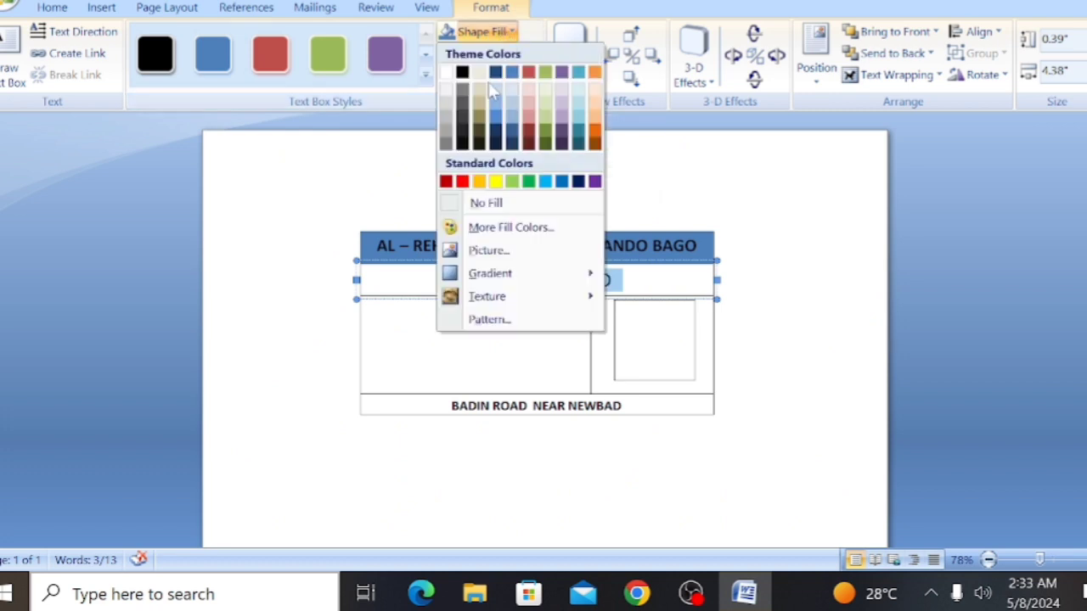
left_click(499, 181)
Fill the empty details box beside the photo area and the address box at the foot of the card with light blue
left_click(475, 299)
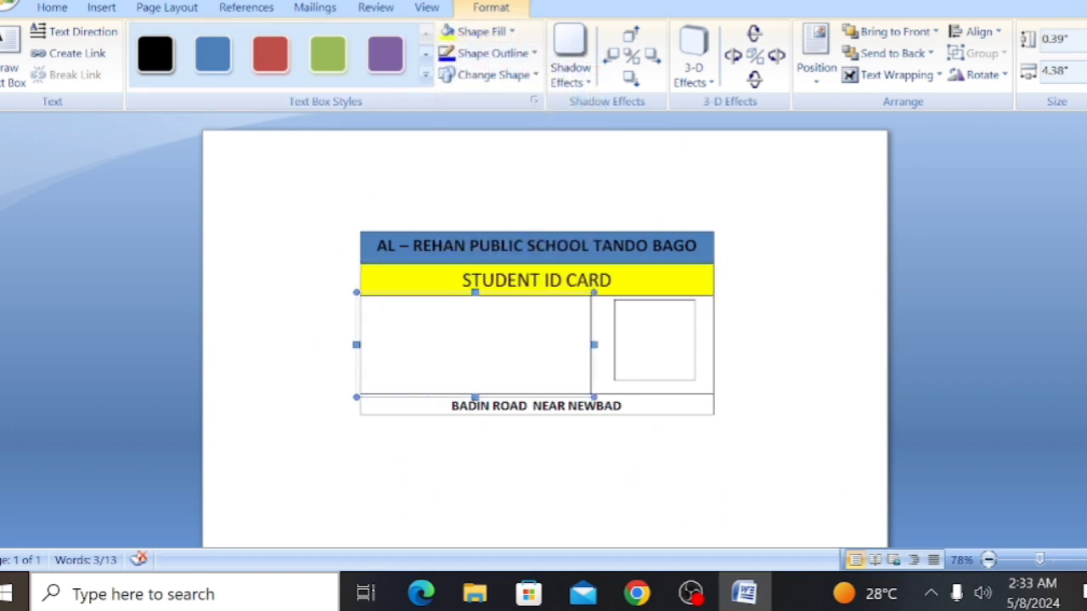
left_click(511, 32)
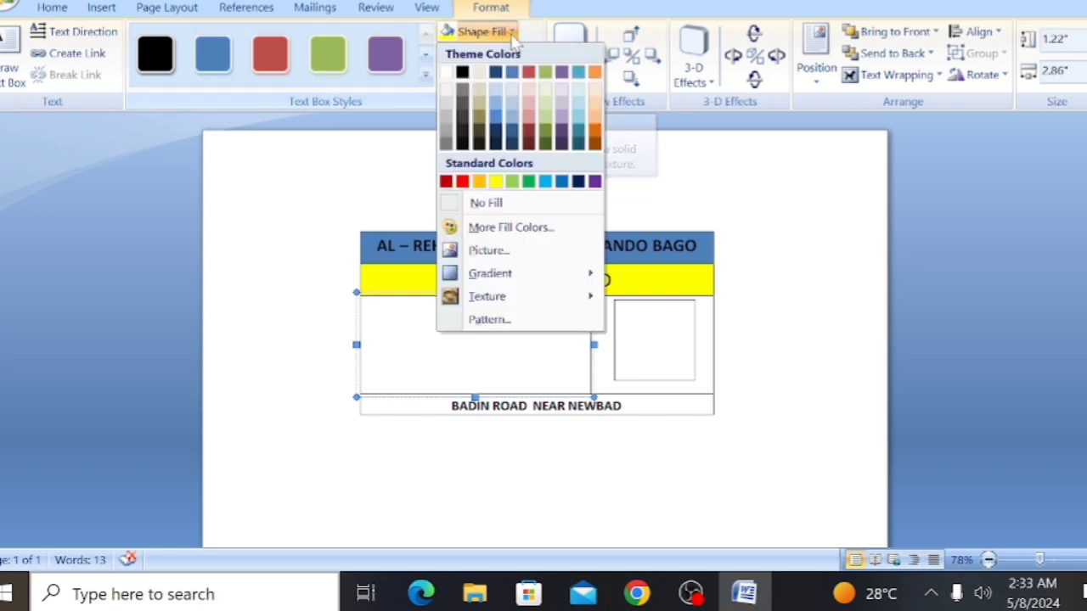
left_click(497, 97)
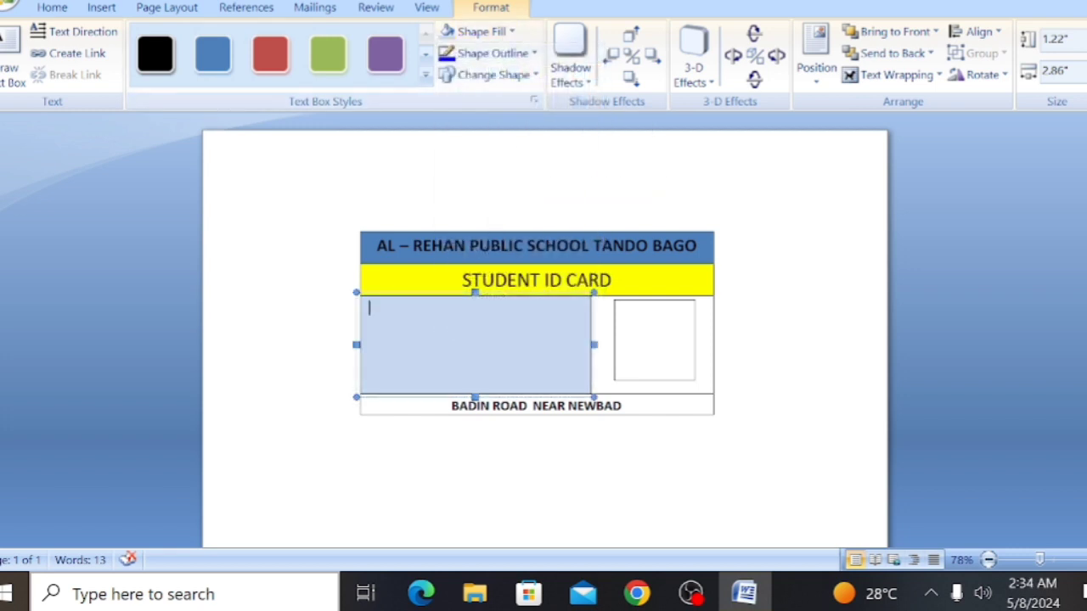
left_click(431, 412)
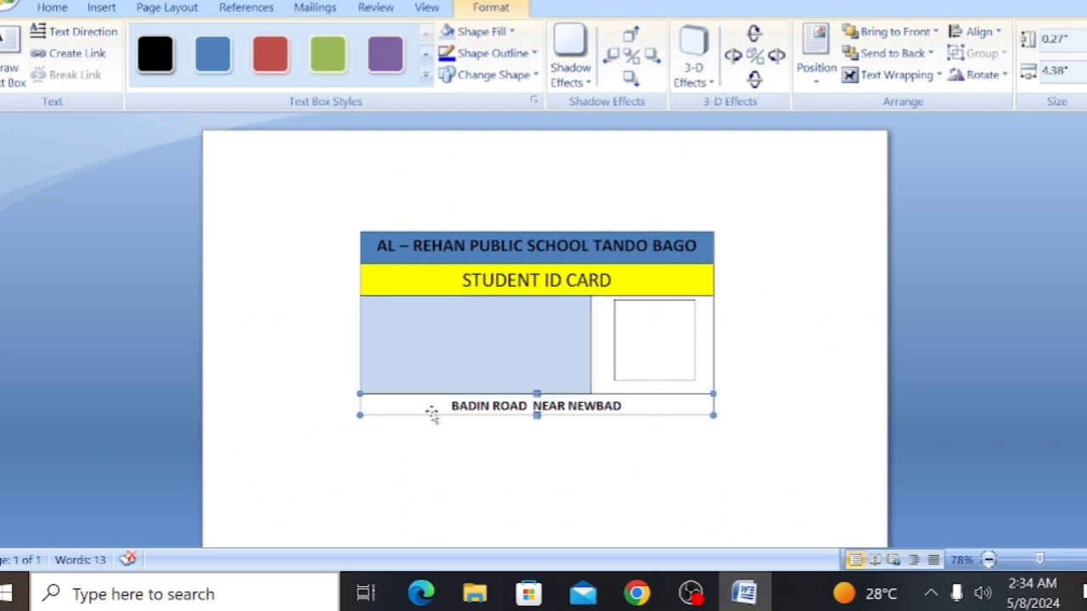
left_click(449, 31)
left_click(283, 219)
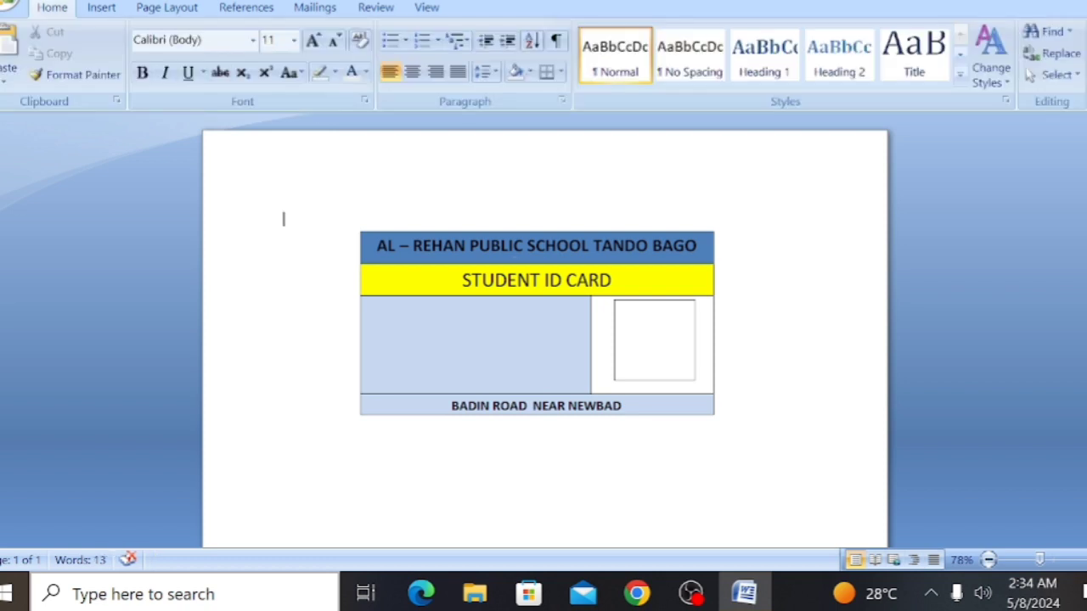
Enter "NAME :" followed by a dotted blank as the first line of the light blue details box
left_click(475, 343)
type("NAME")
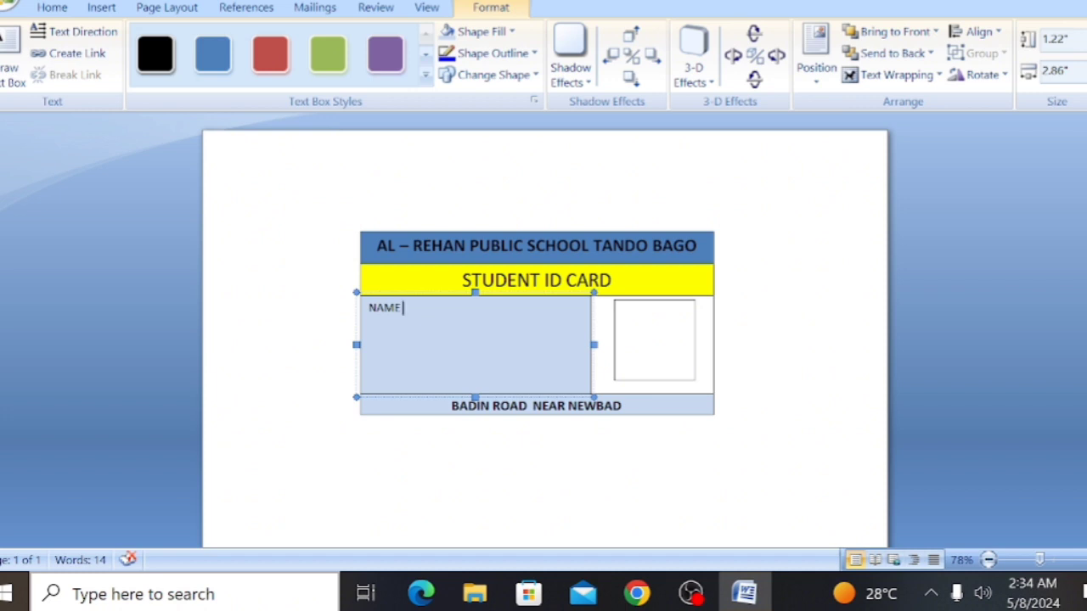
type(" : ......")
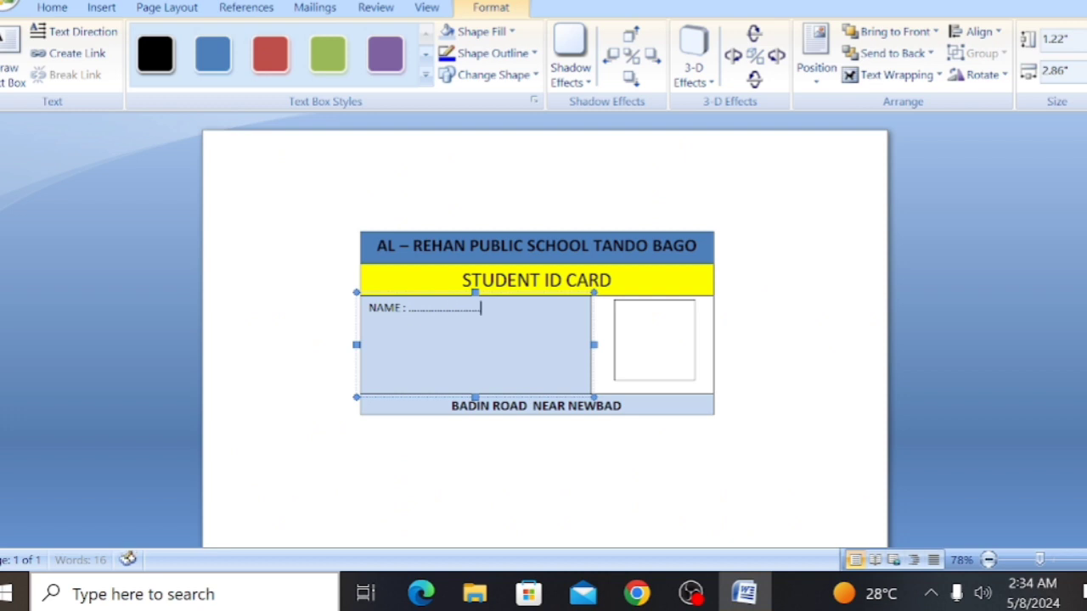
type(".........")
key("Return")
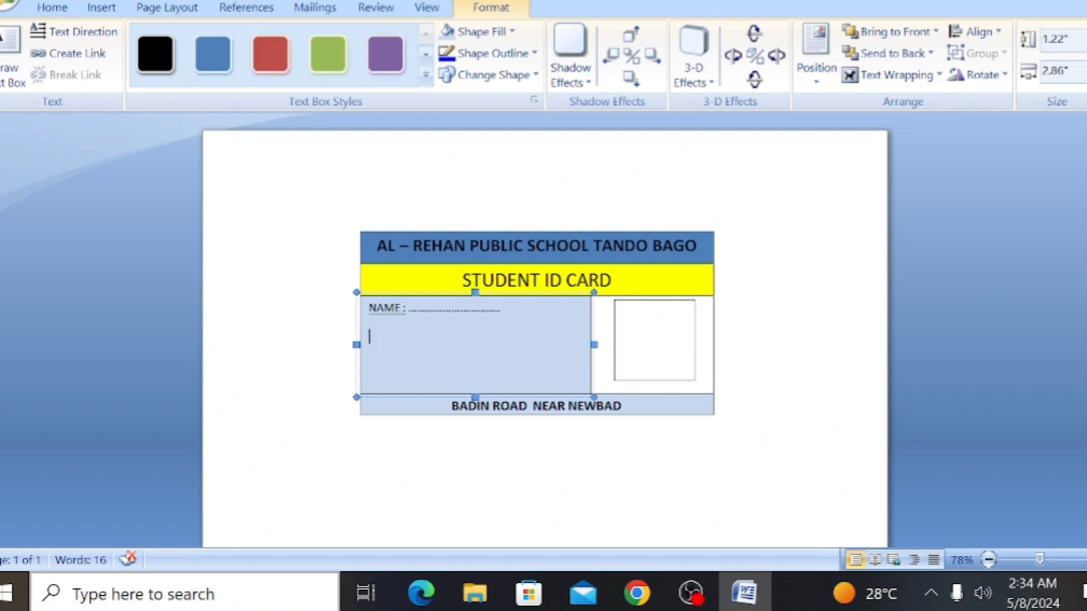
Enter "FAHTHER NAME :" followed by a dotted blank on the second line of the details box
type("FAHRI")
key("BackSpace")
key("BackSpace")
type("THER")
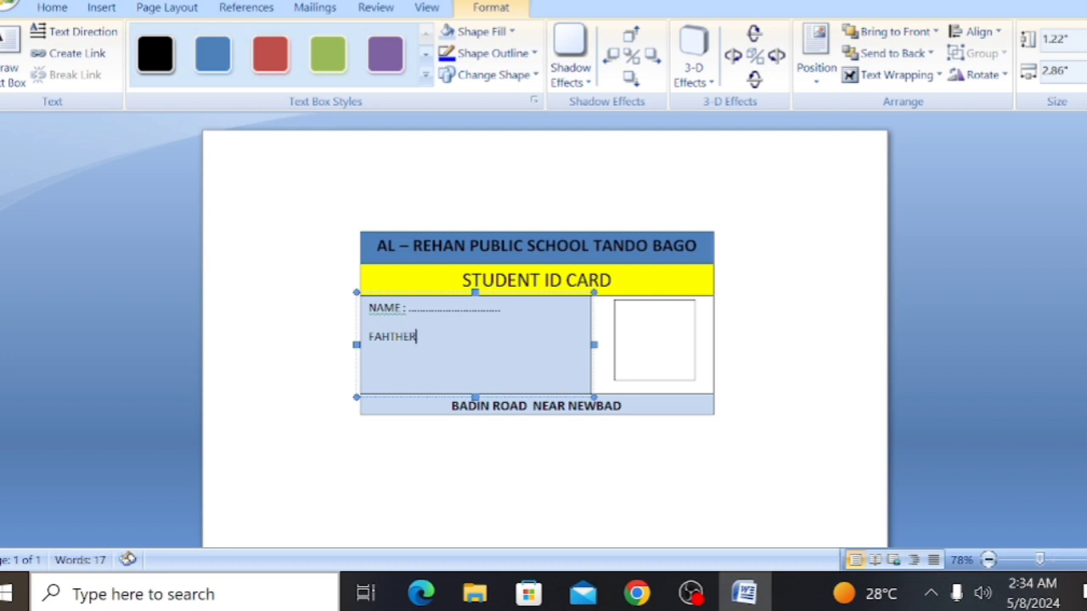
type(" NAME : ....")
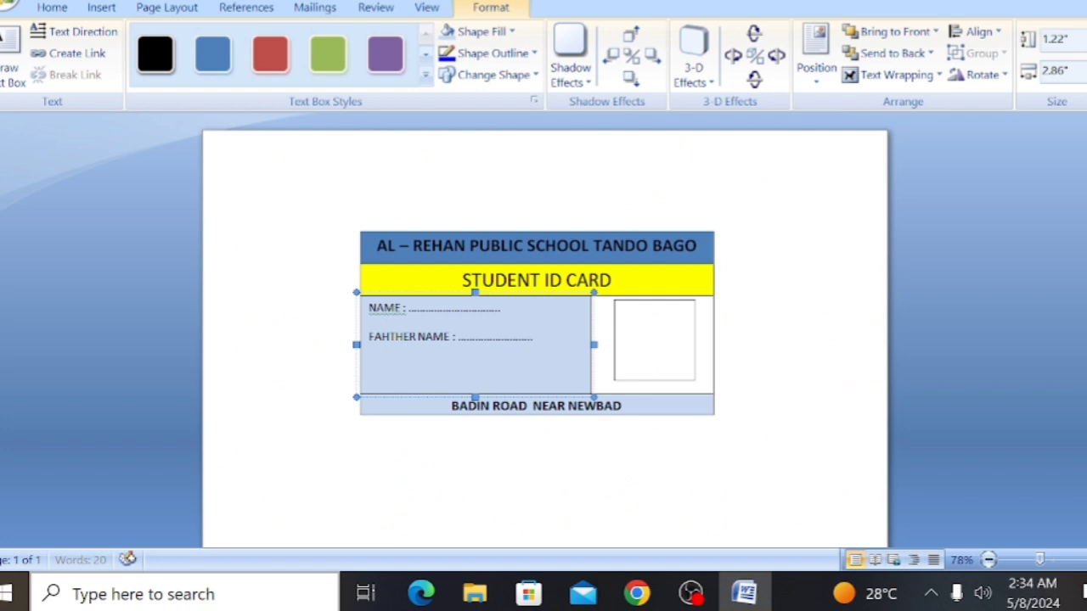
type("...............")
Extend the dotted blank after "NAME :" to end level with the line below it
left_click(502, 308)
type("'")
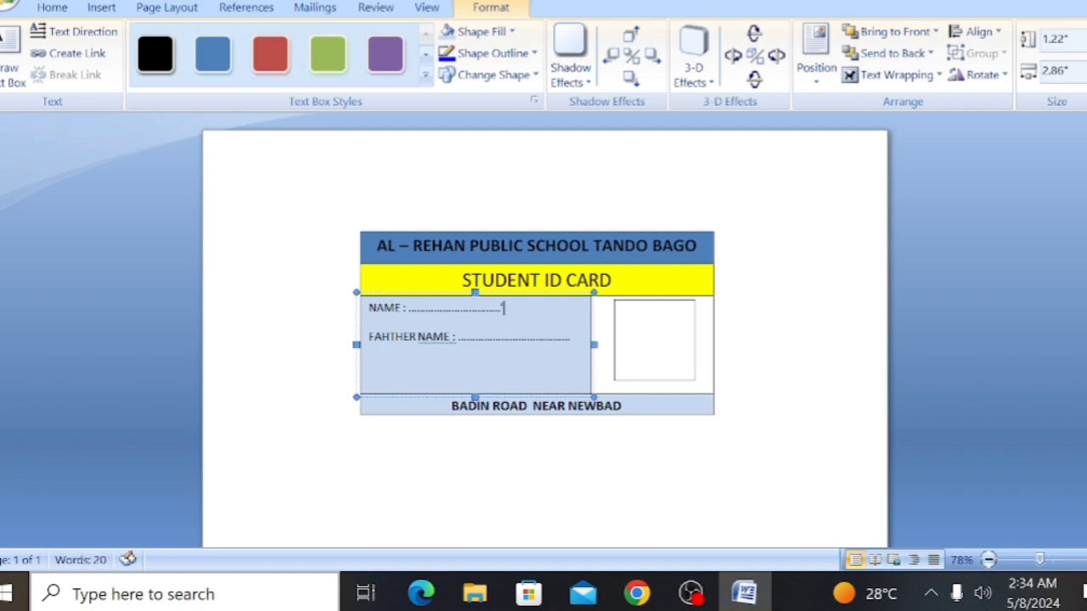
type("...")
Add a "CLASS :" line below the father's name line, with a dotted blank of matching extent
left_click(567, 341)
key("Return")
type("CLa")
key("BackSpace")
key("BackSpace")
key("BackSpace")
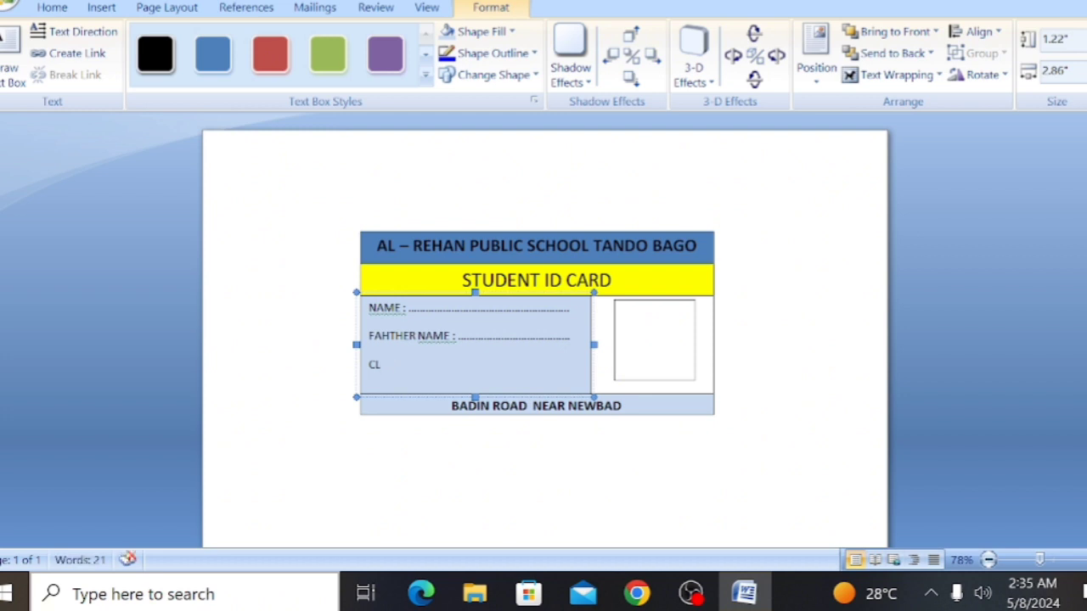
type("ASS : ..")
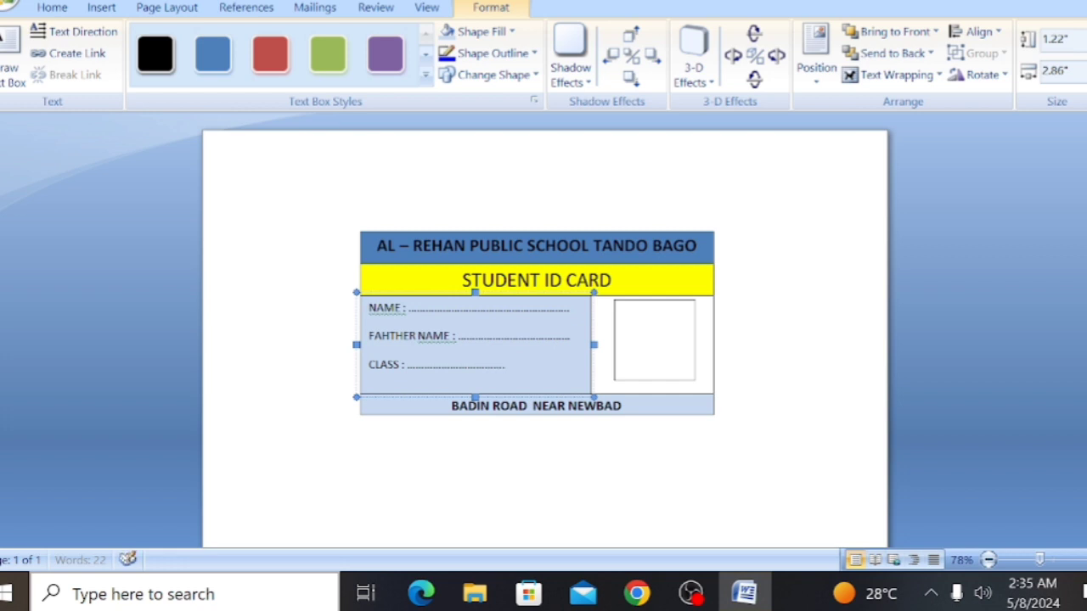
type(".........................")
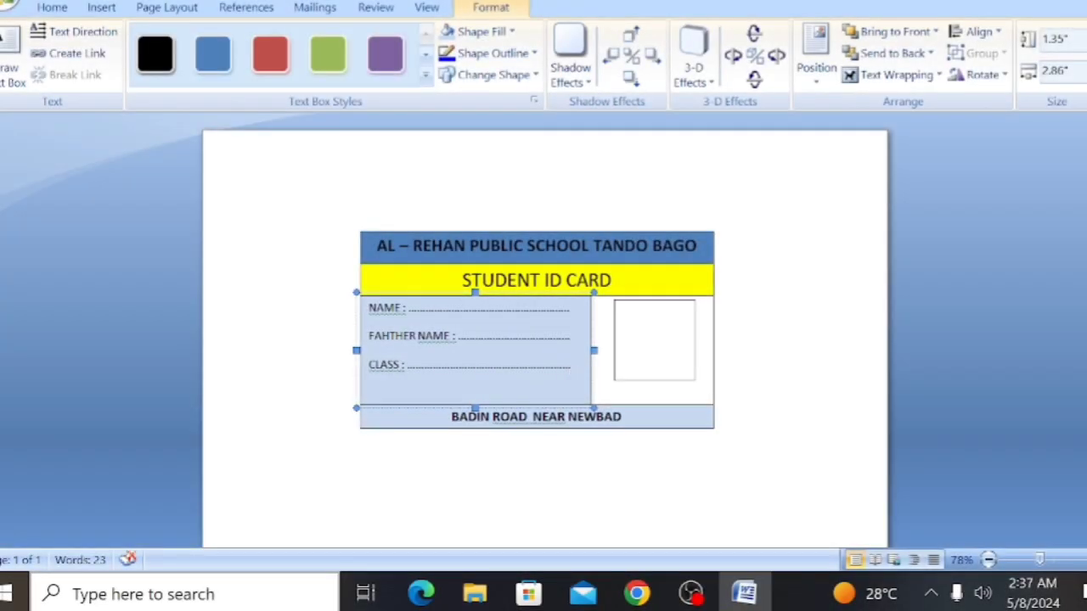
Enter "CAST :" followed by a dotted blank as the last line of the details box
type("CAST : ...........................................................")
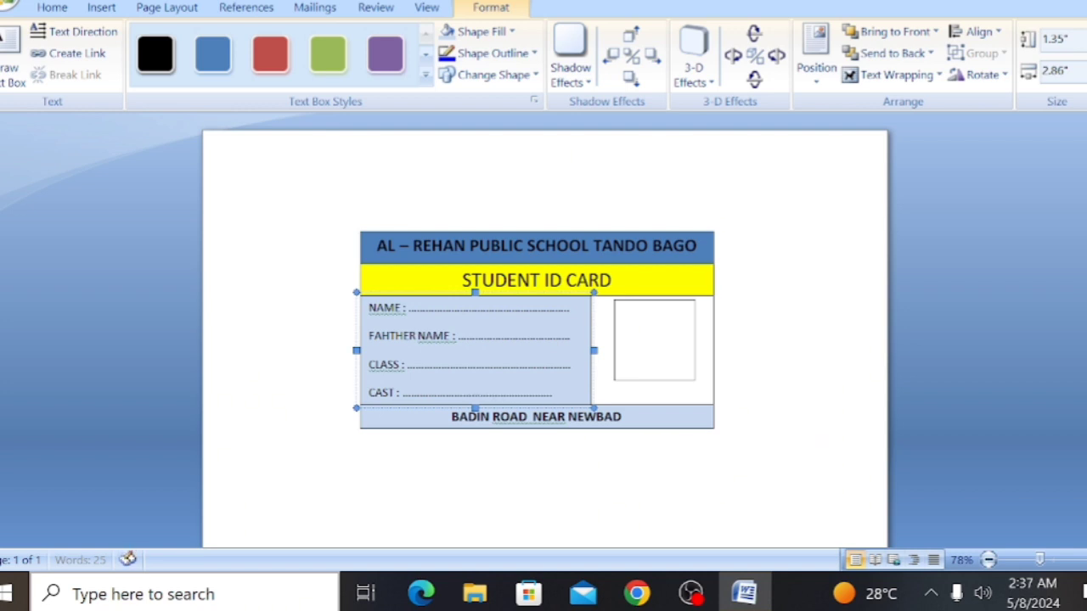
type("..........")
left_click(892, 243)
Remove the outline from the details text box
left_click(594, 331)
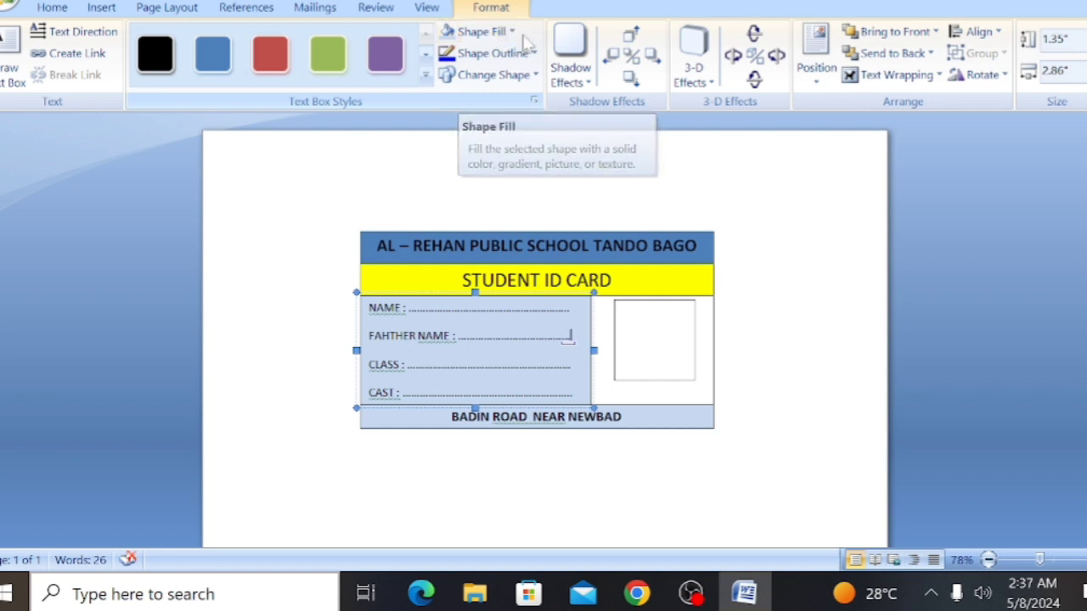
left_click(535, 55)
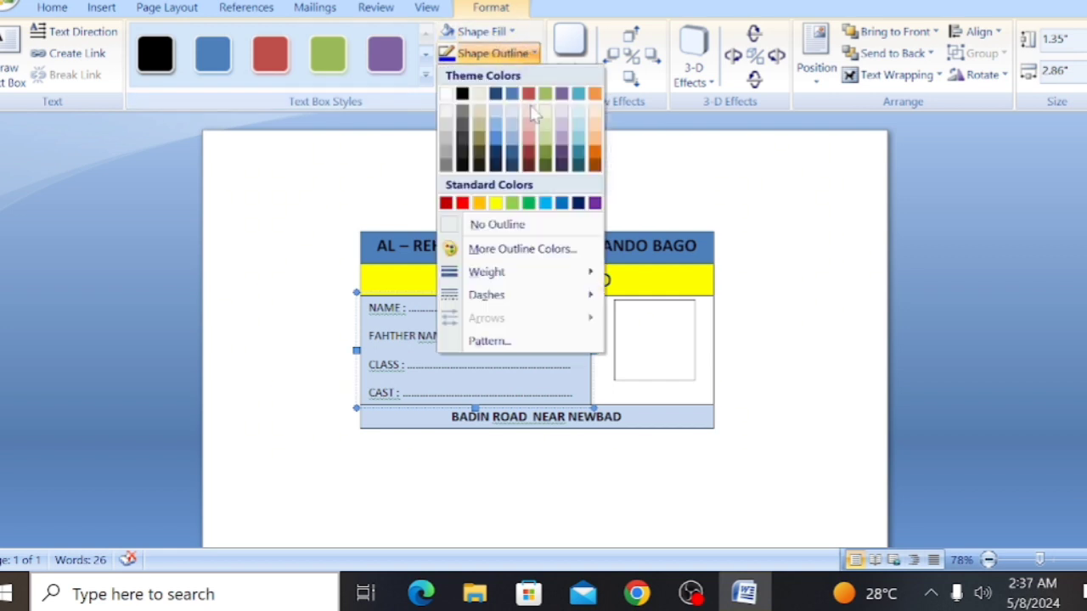
left_click(475, 223)
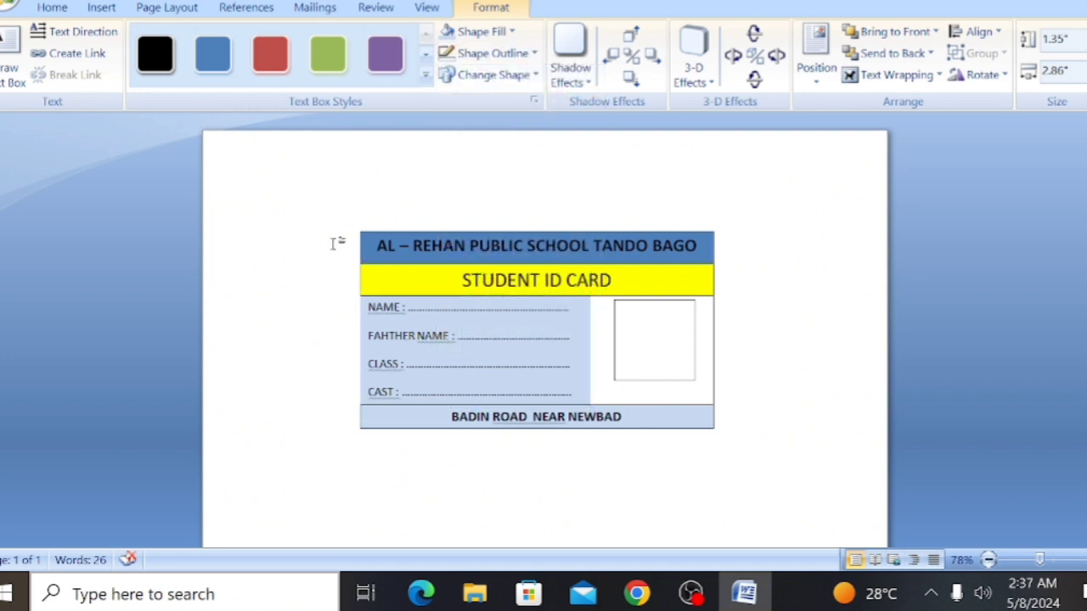
left_click(330, 243)
Fill the card's background rectangle behind the photo frame with the same light blue as the details box
left_click(599, 340)
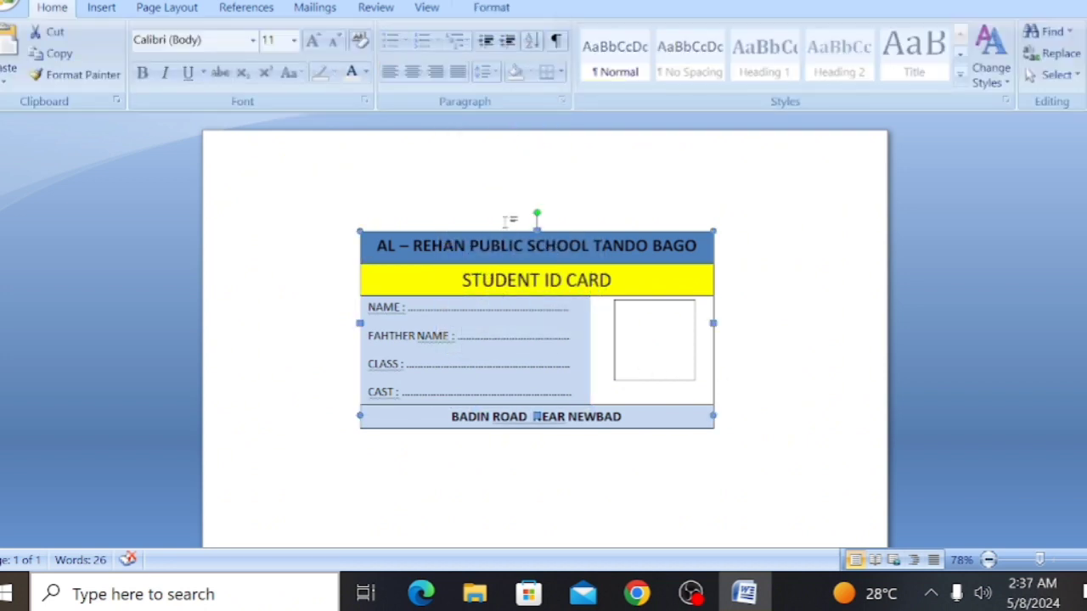
left_click(509, 10)
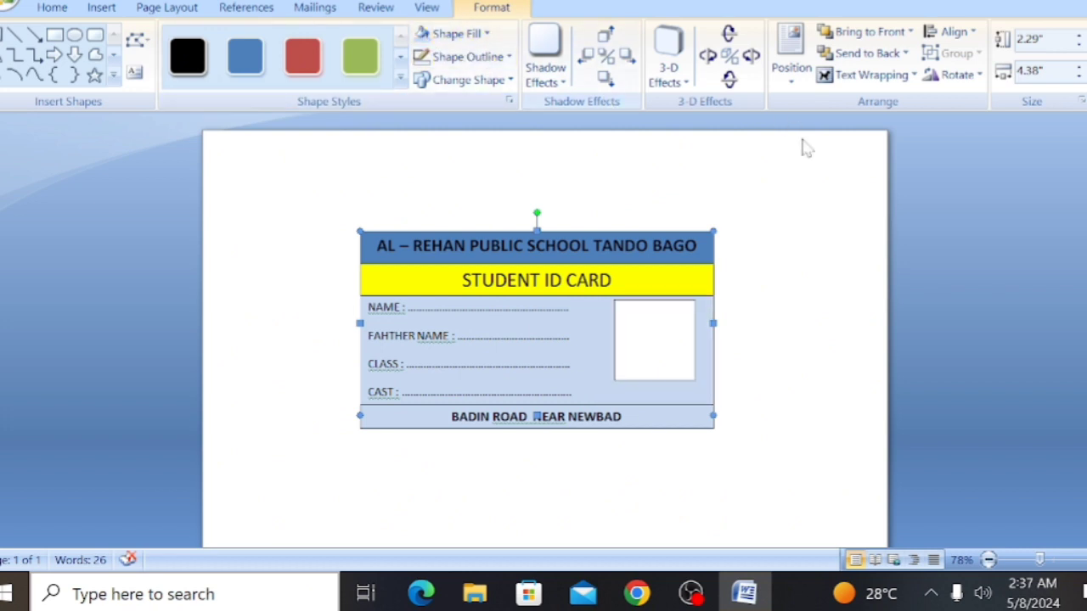
left_click(764, 223)
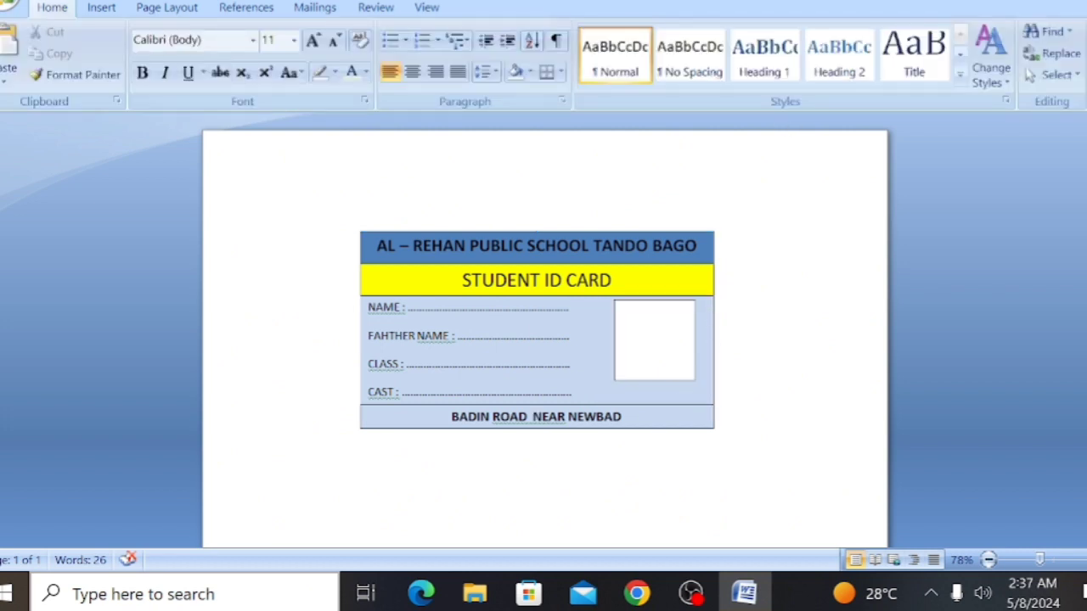
Fill the address box at the foot of the card with the darkest shade of the dark blue theme colour
left_click(655, 416)
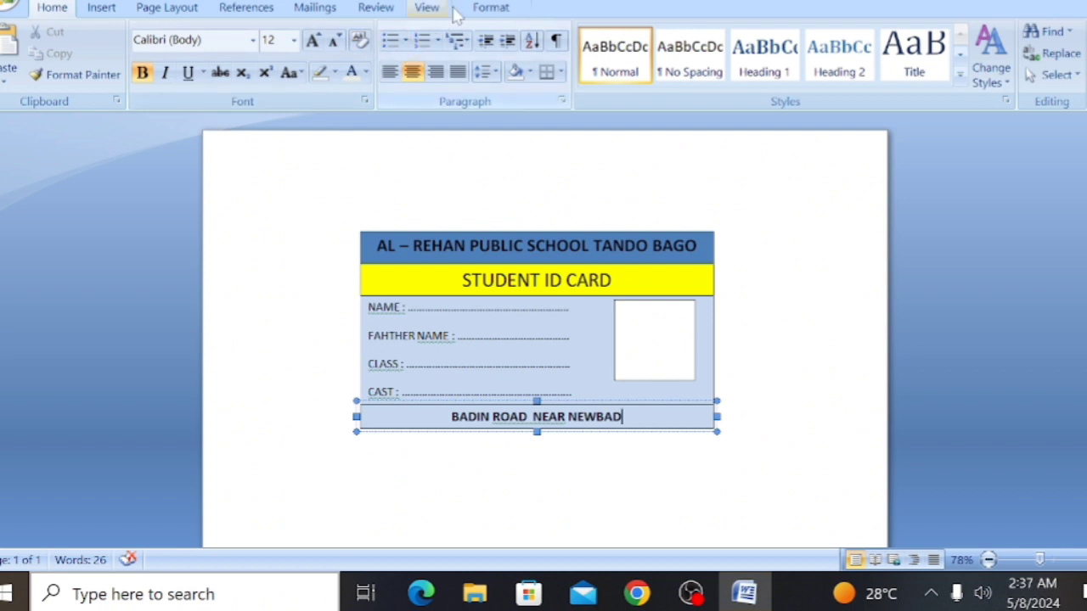
left_click(481, 8)
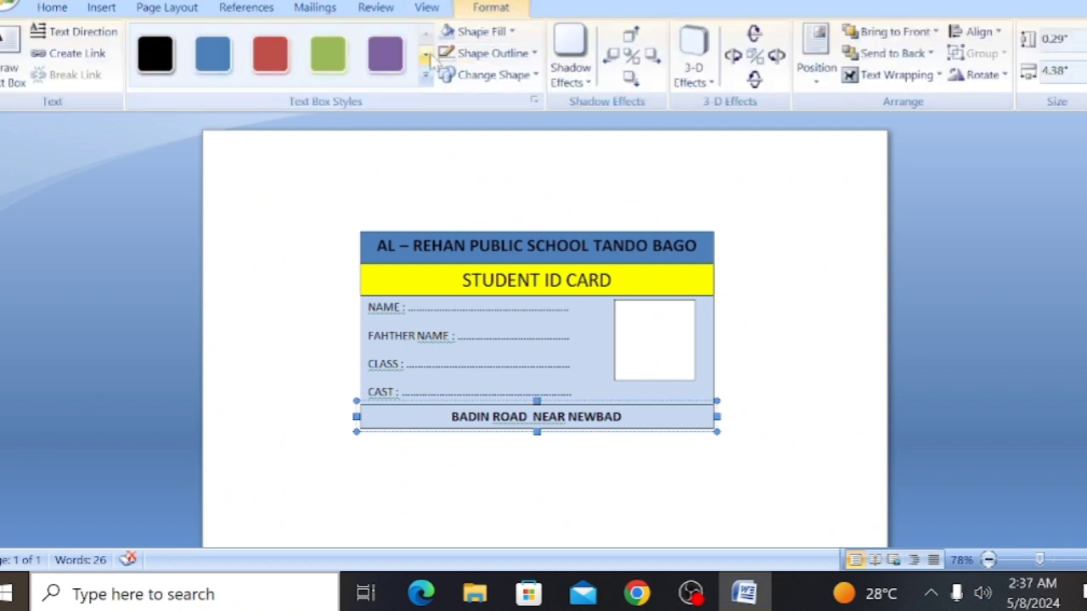
left_click(512, 33)
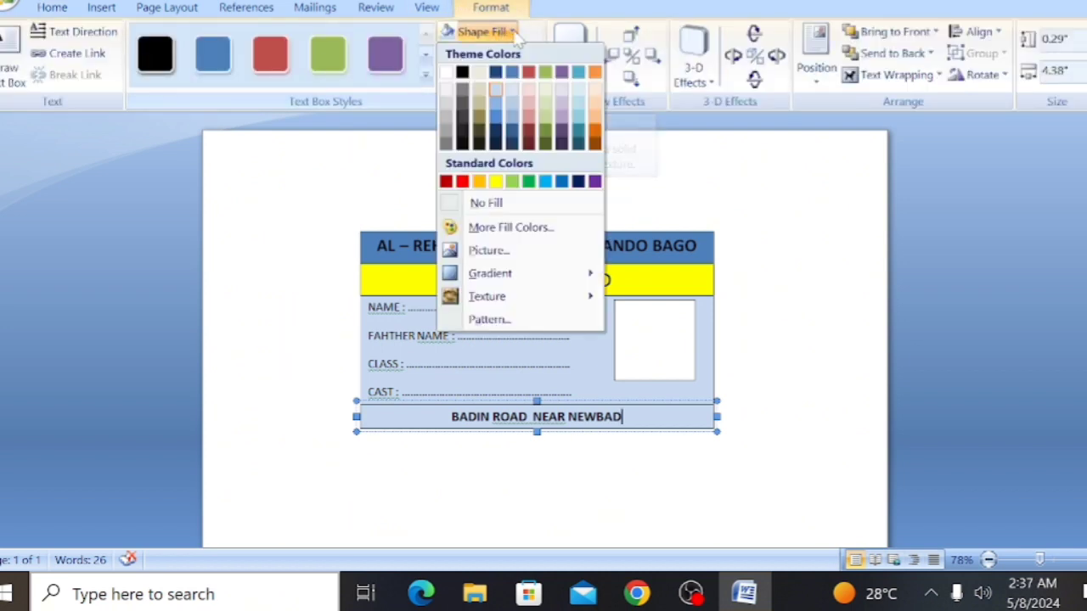
left_click(498, 143)
left_click(759, 244)
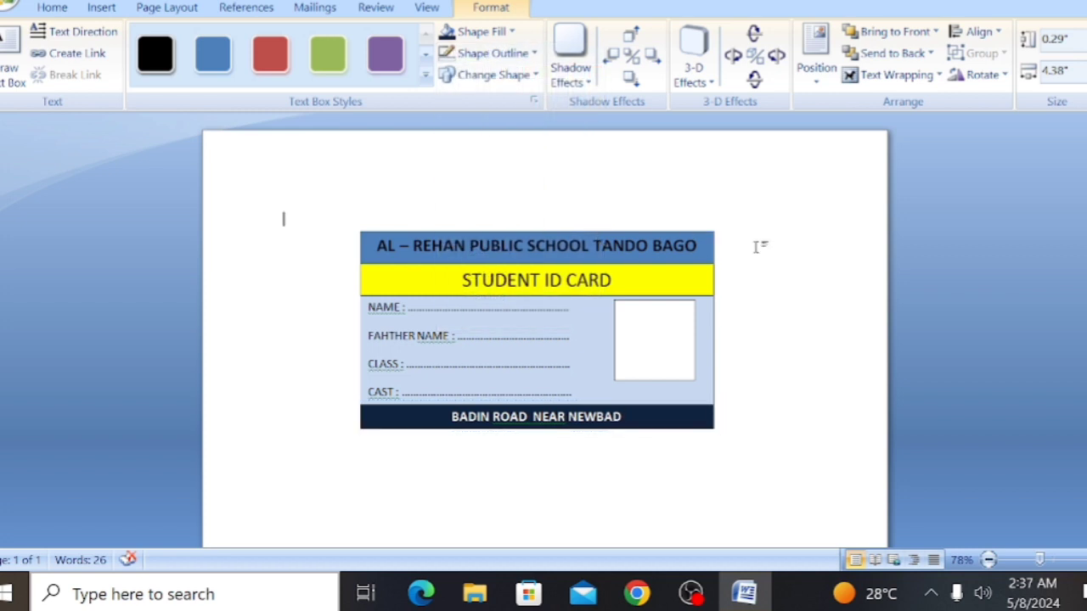
left_click(528, 245)
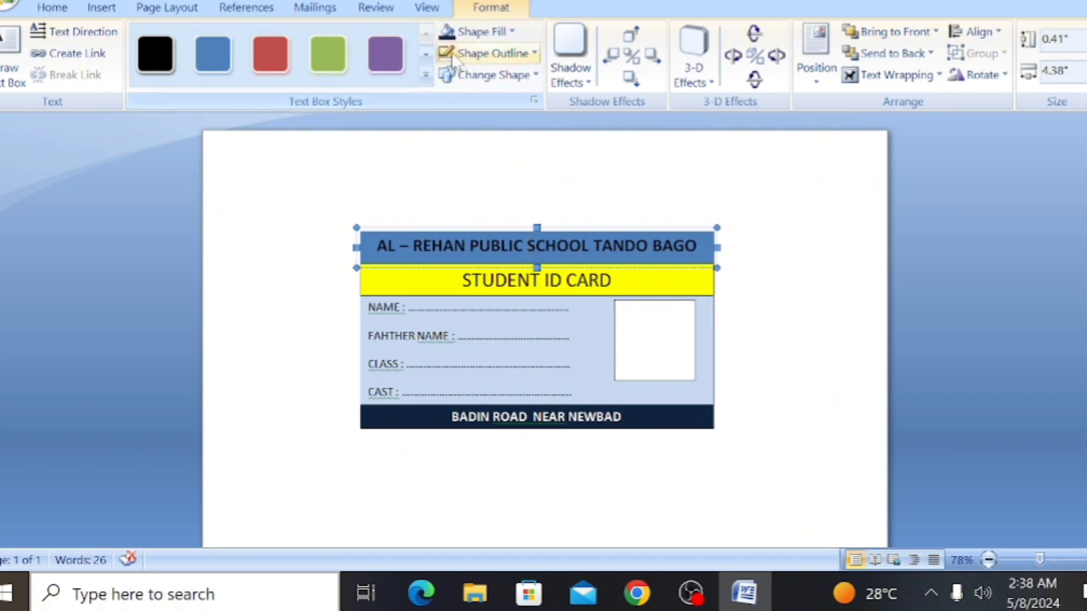
left_click(543, 181)
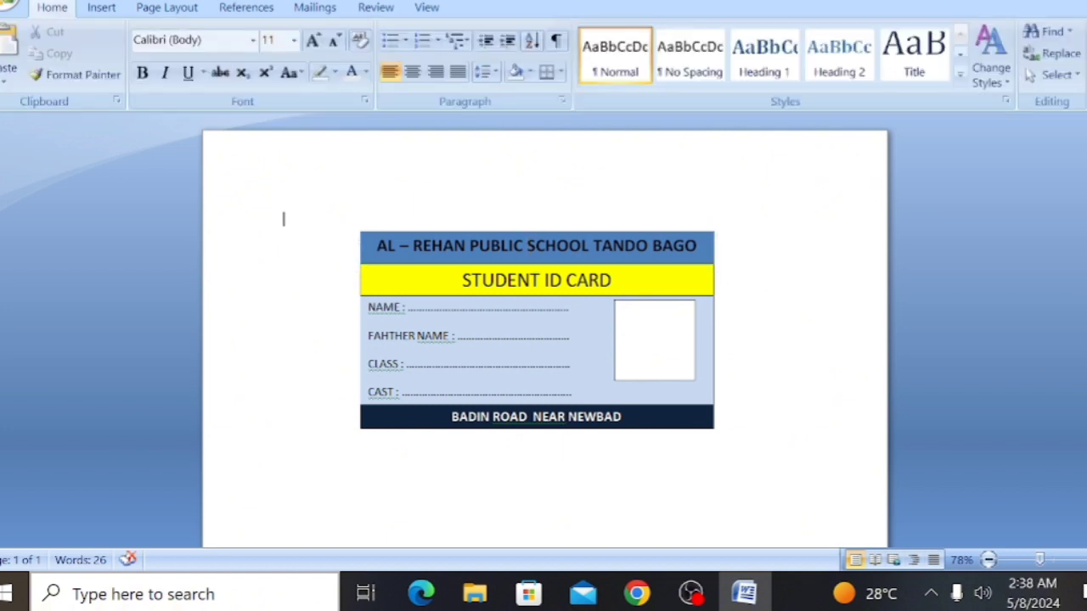
left_click(638, 245)
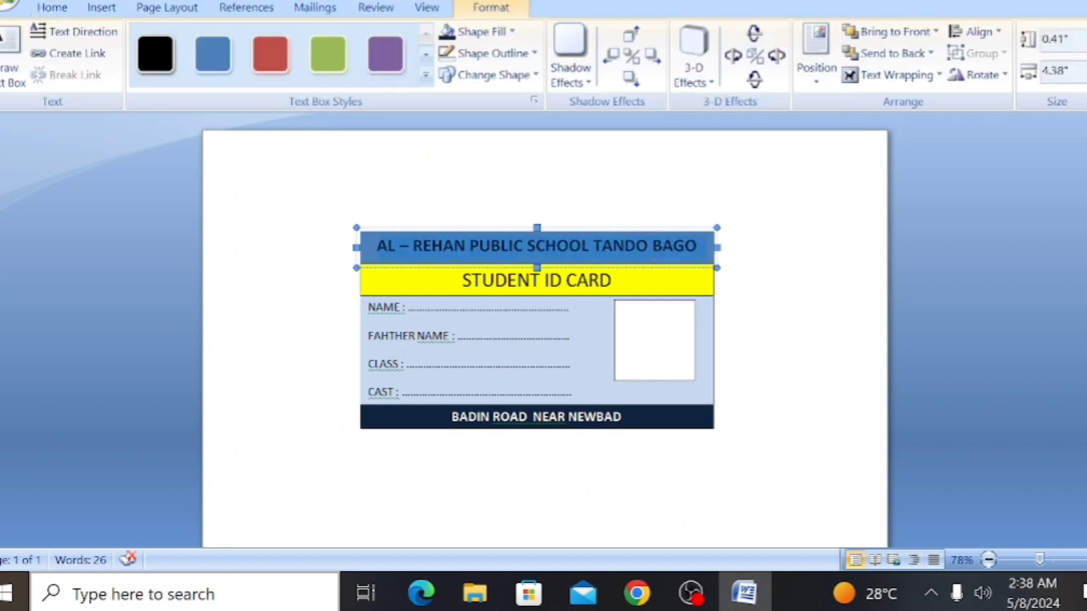
triple_click(450, 245)
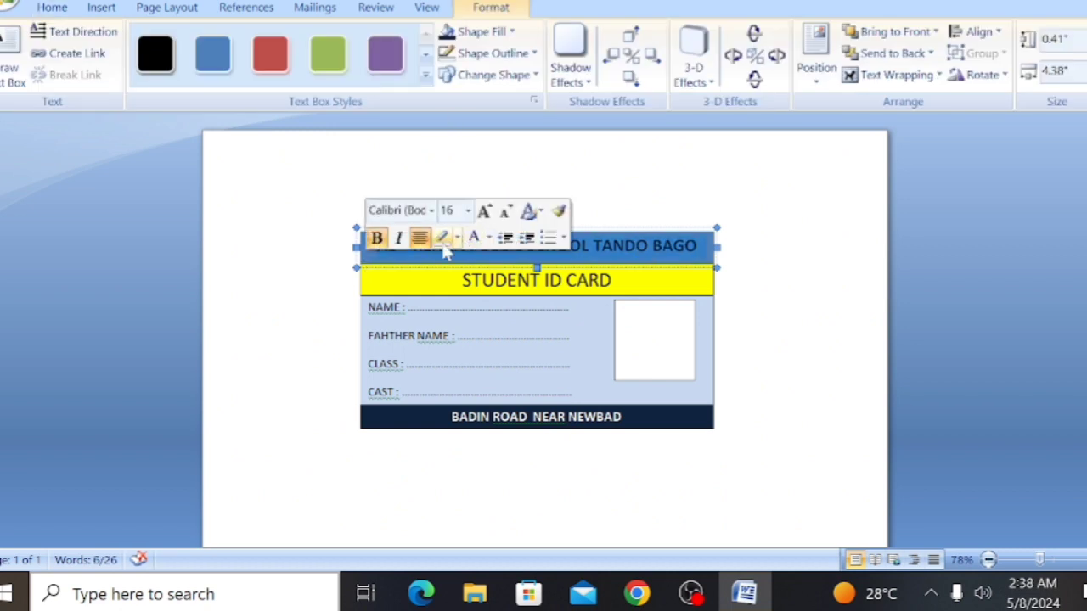
left_click(705, 214)
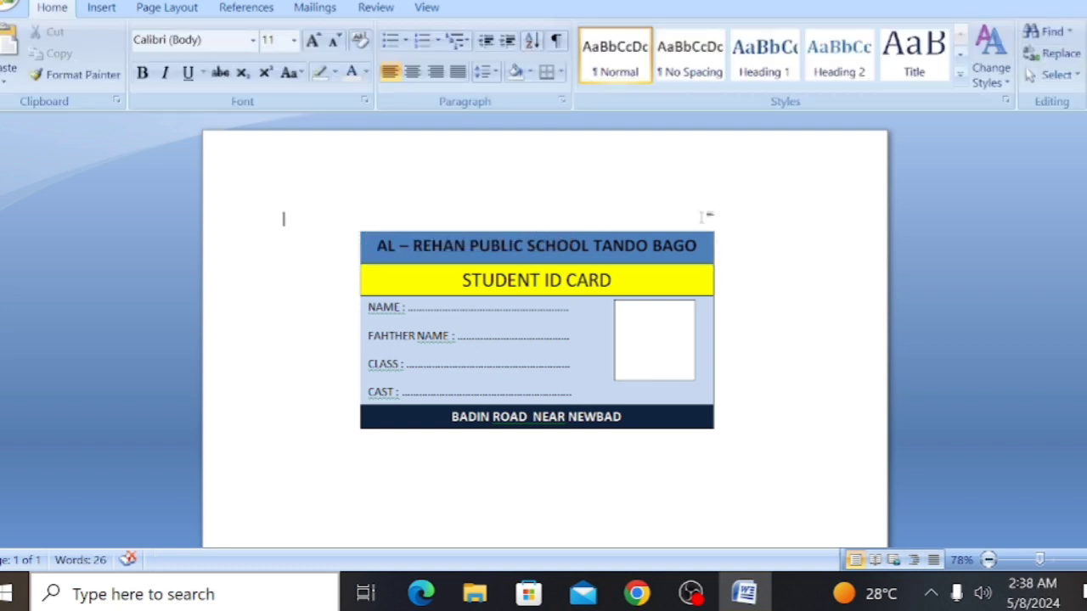
Change the font colour of the whole school name in the header to white
left_click(488, 263)
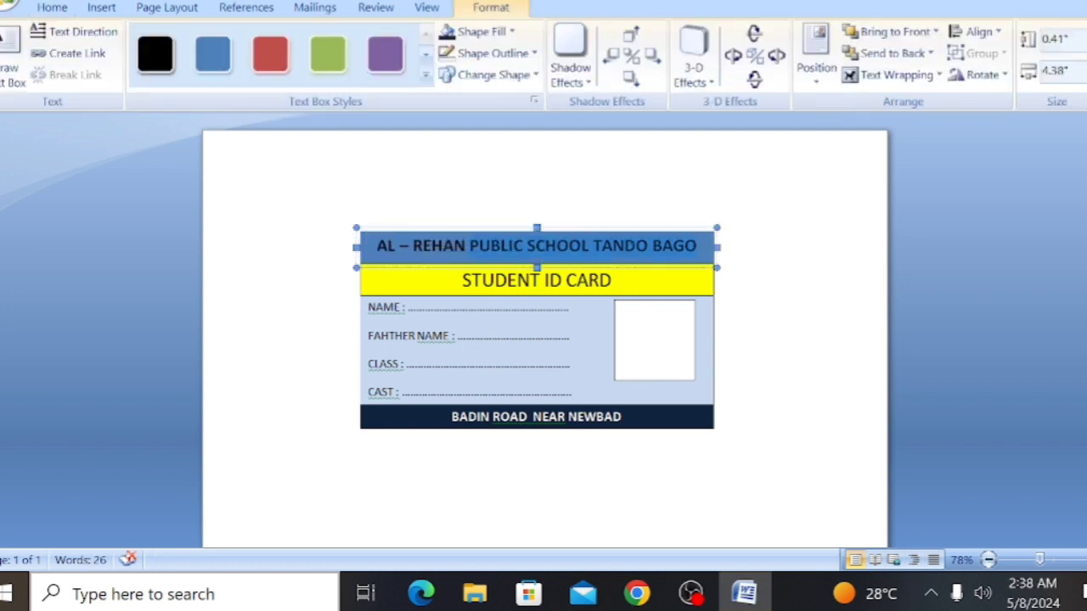
left_click_drag(527, 246, 400, 247)
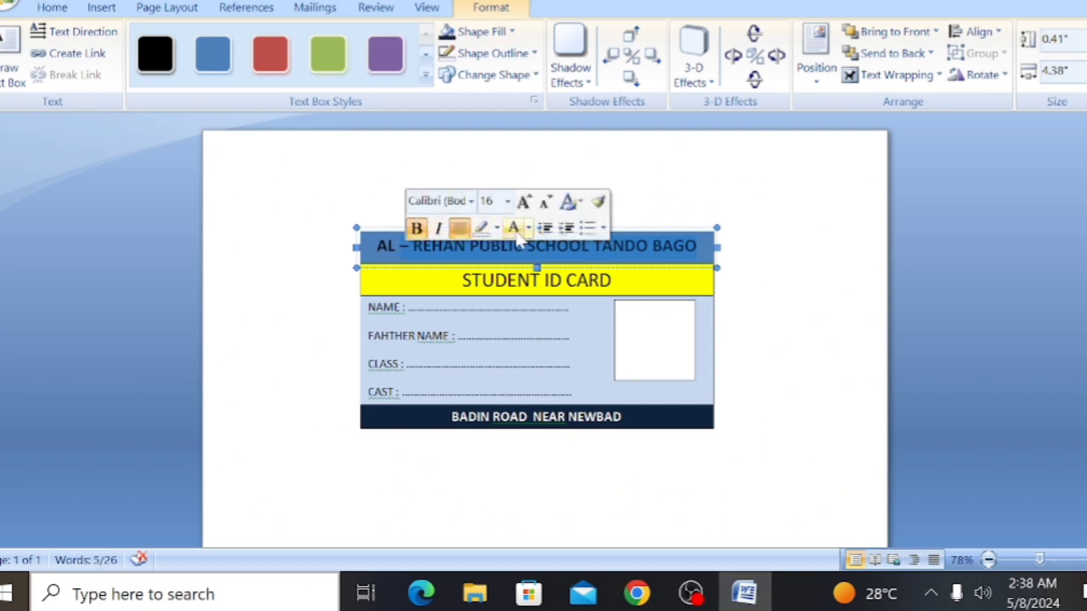
left_click(512, 227)
left_click(662, 200)
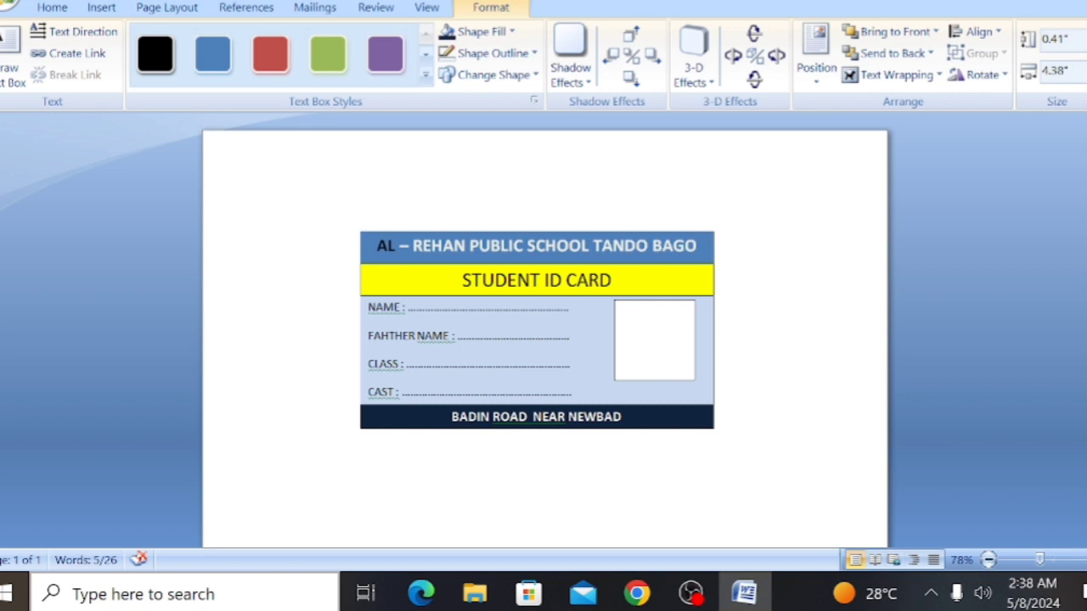
left_click(398, 246)
double_click(386, 246)
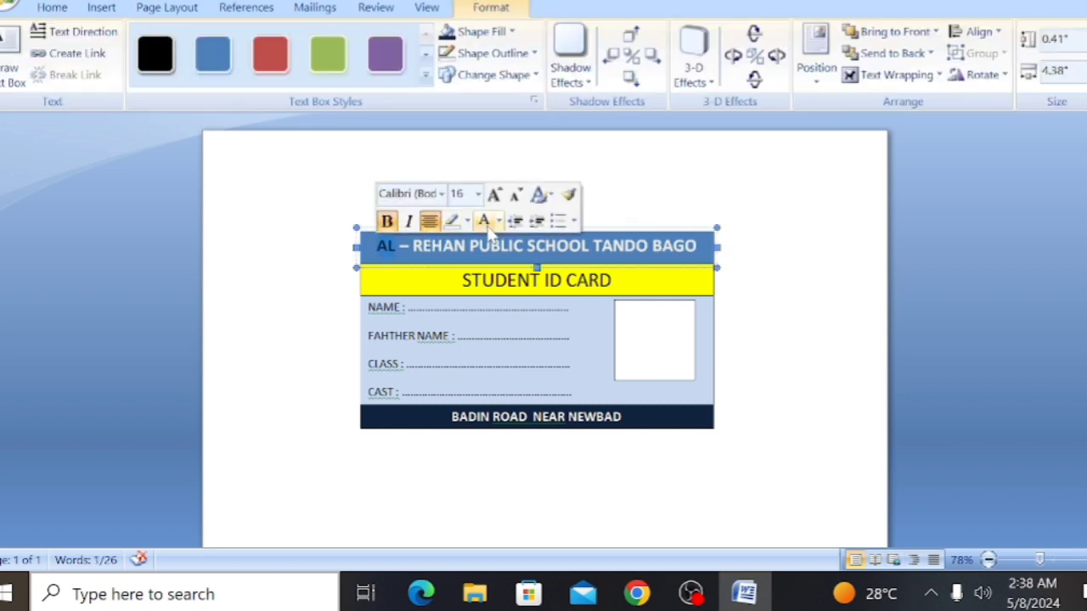
left_click(286, 225)
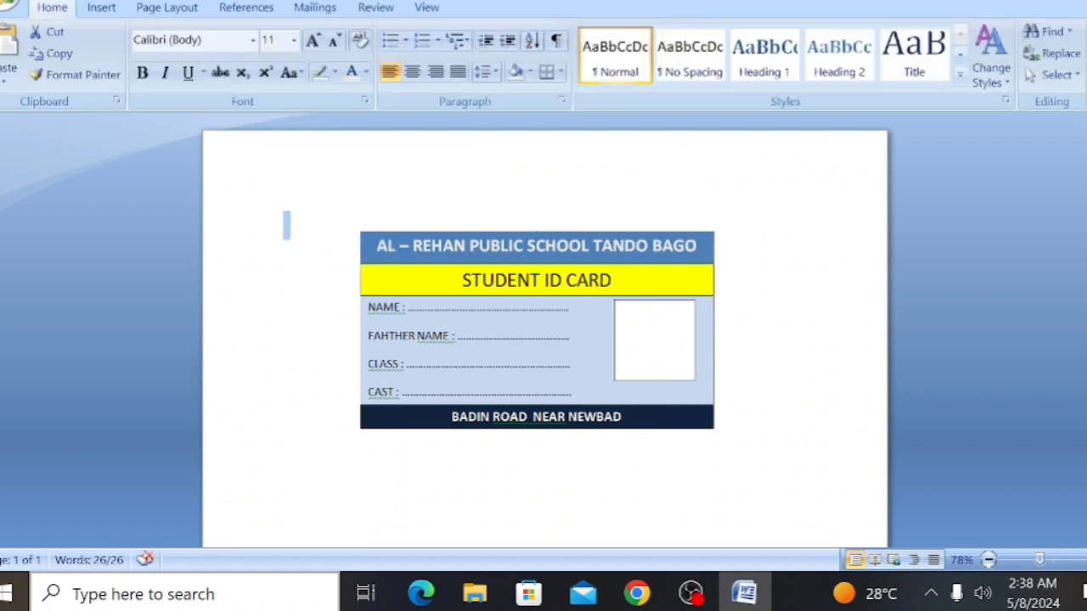
Make the "STUDENT ID CARD" heading bold and colour its text red
left_click_drag(623, 280, 462, 280)
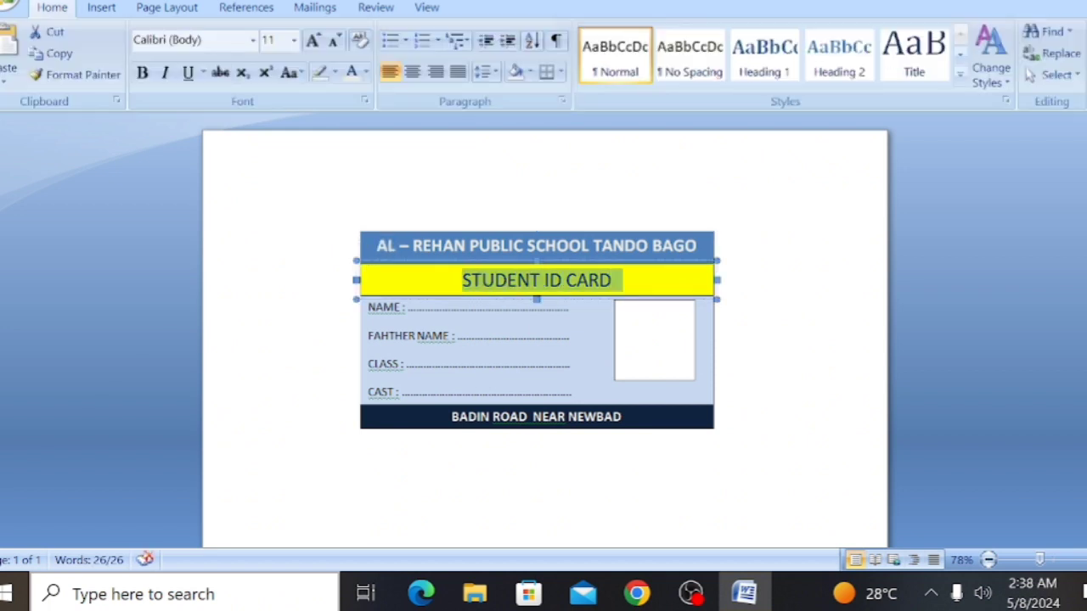
left_click(500, 241)
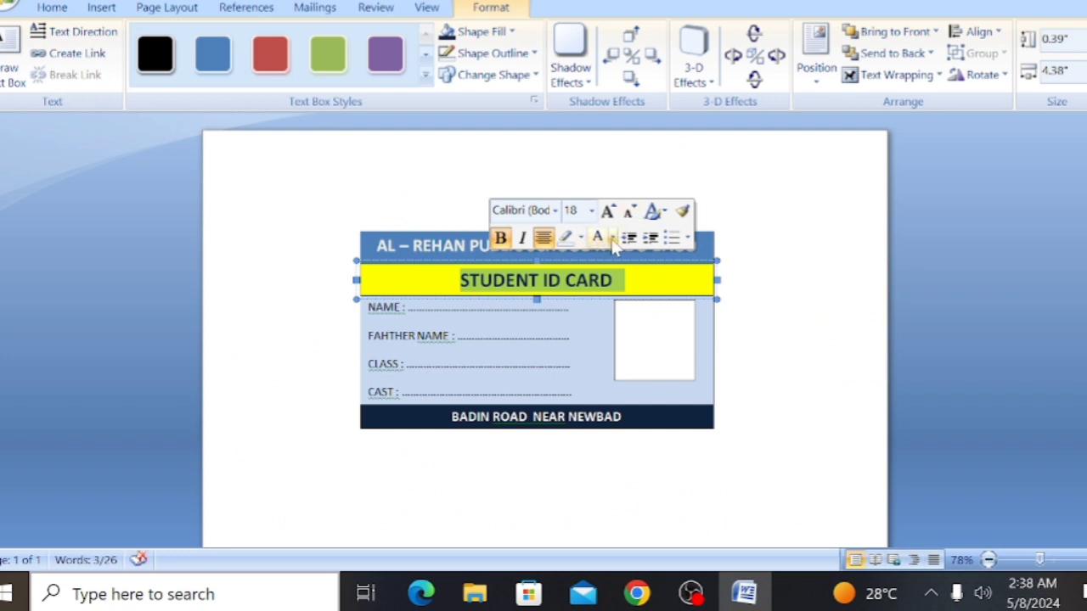
left_click(611, 238)
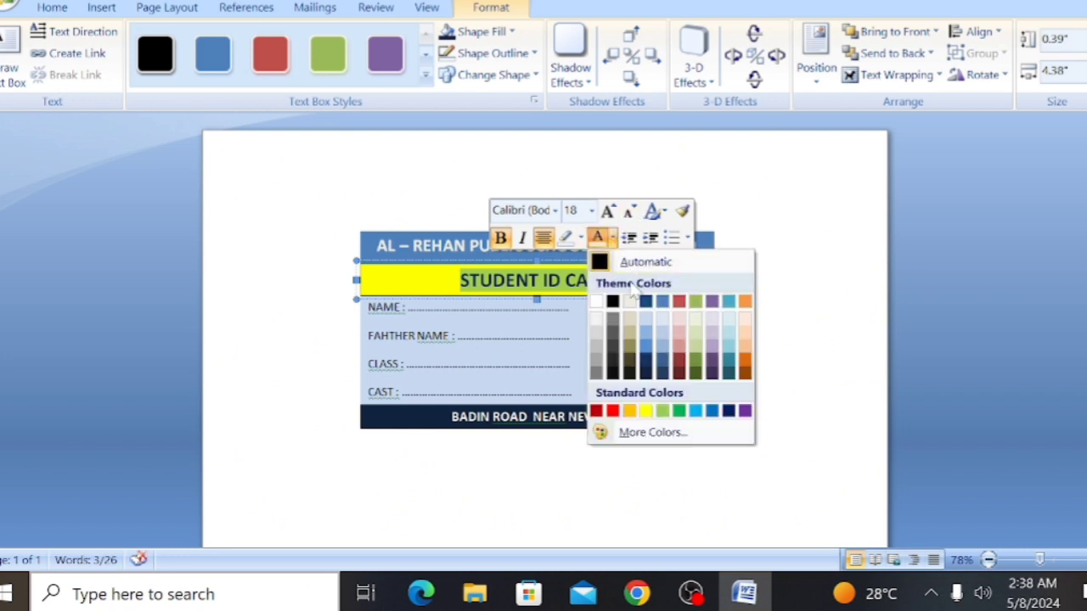
left_click(597, 412)
left_click(768, 225)
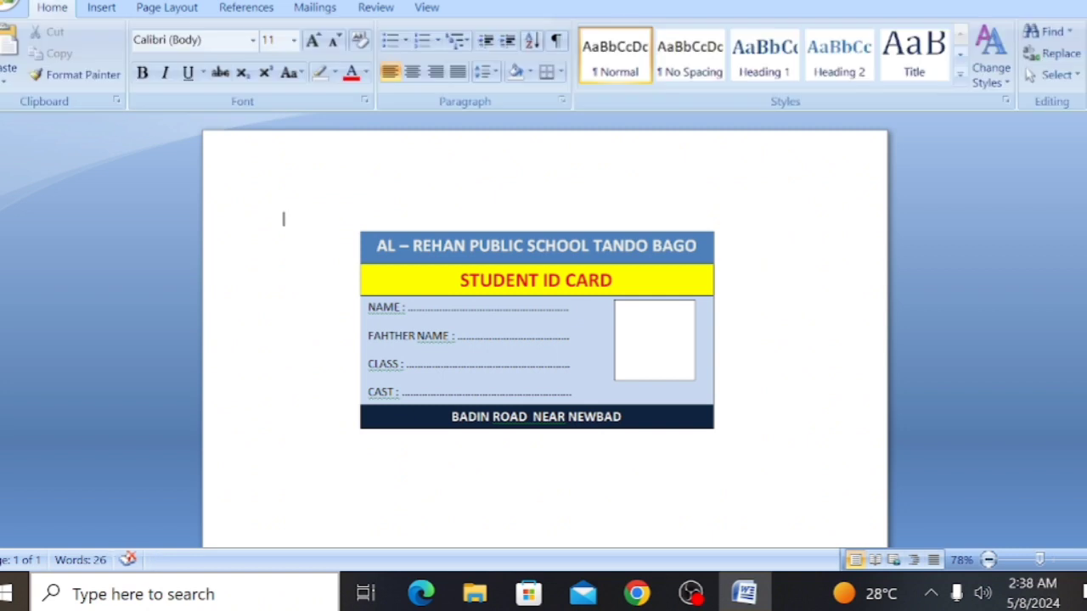
Ignore the grammar flags on "NAME :" in the father's name line and in the student name line
left_click(433, 336)
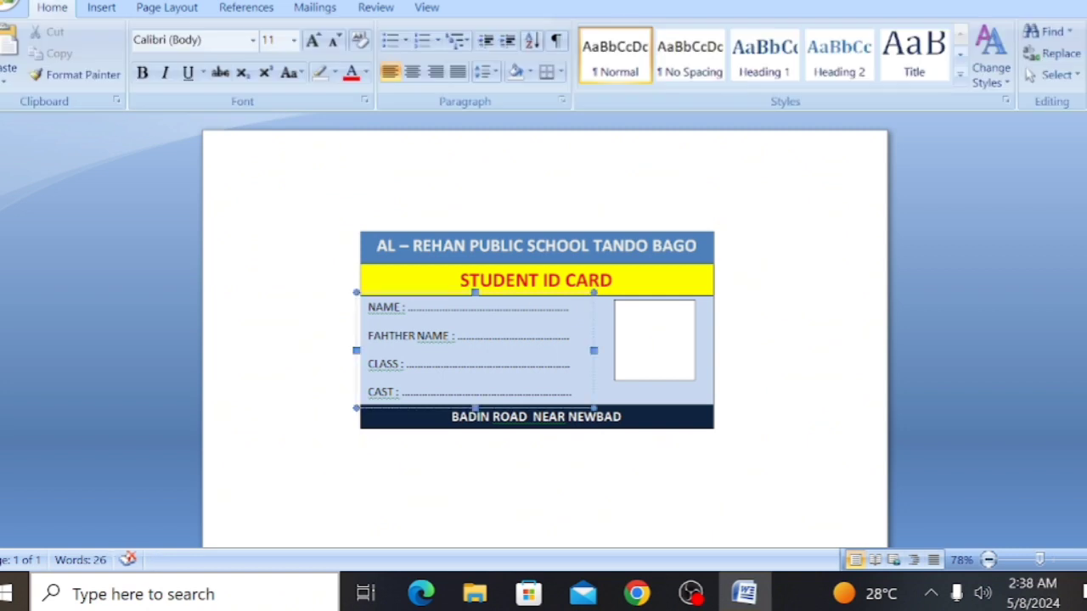
right_click(449, 356)
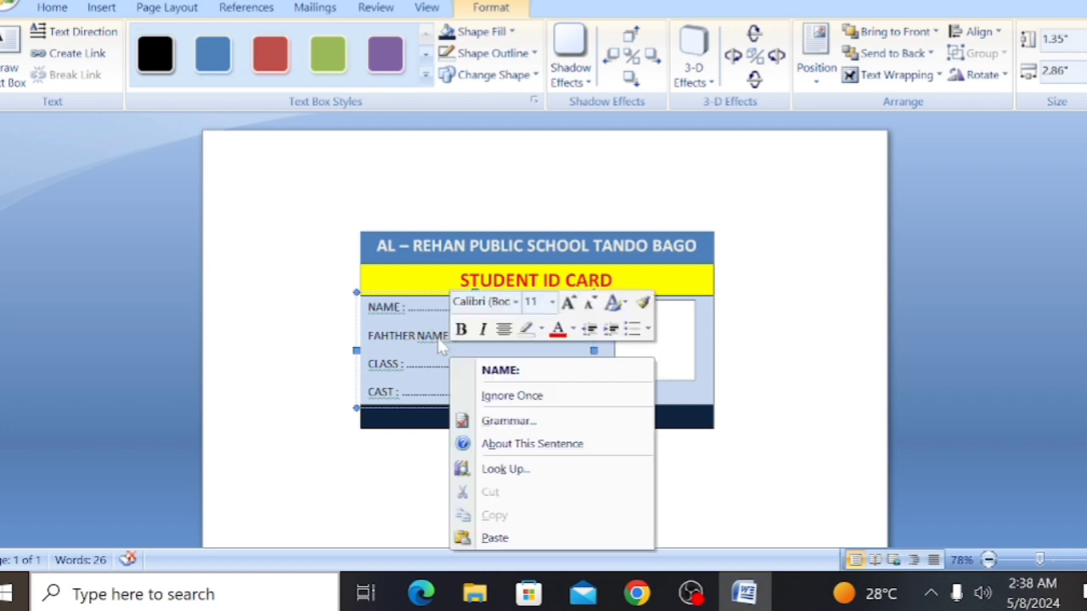
left_click(529, 396)
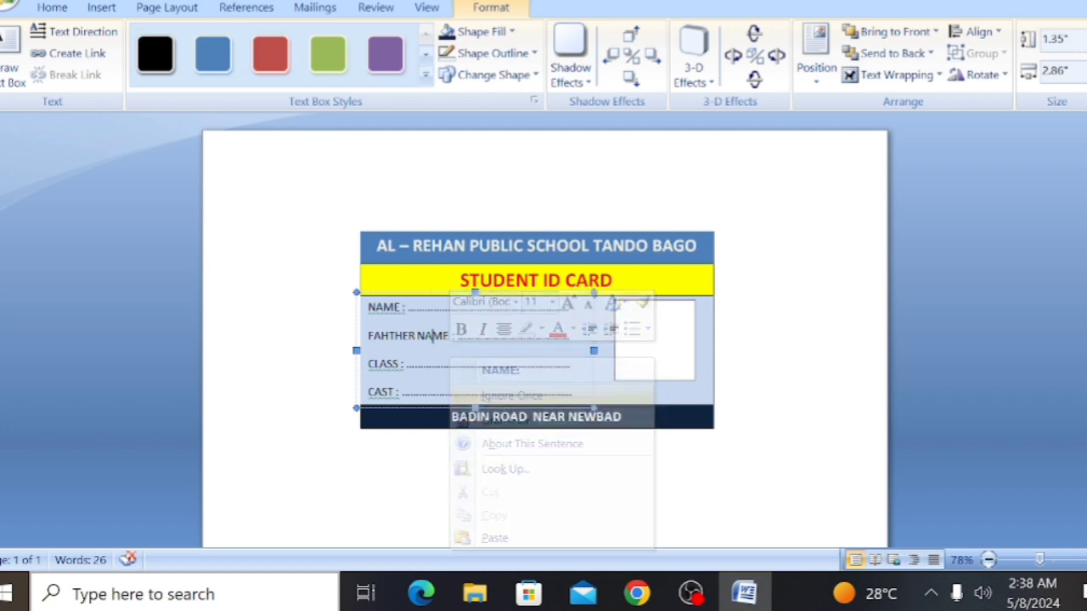
left_click(340, 266)
left_click(395, 307)
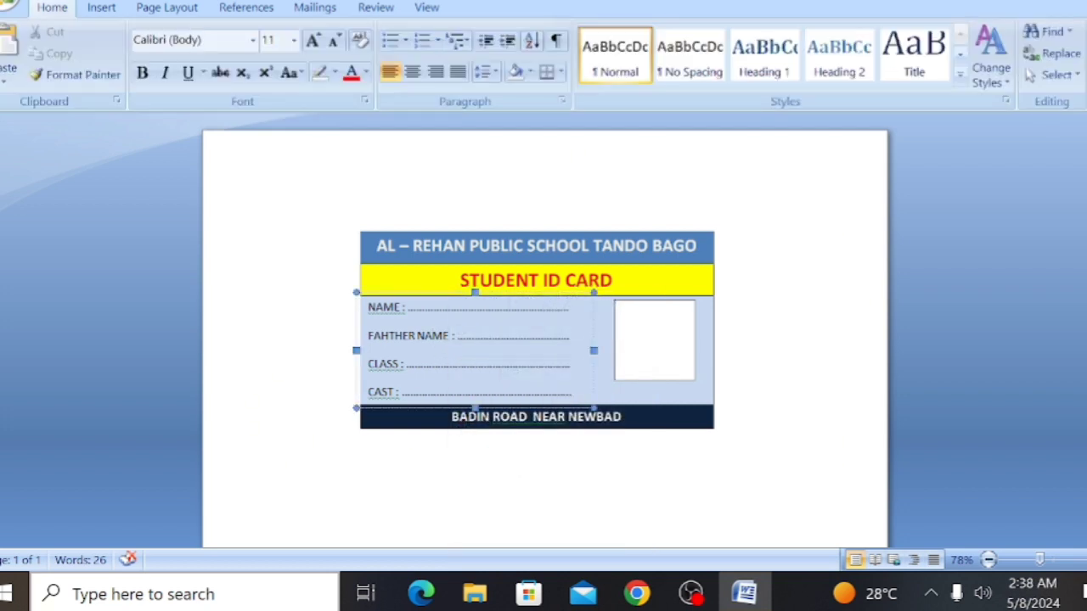
right_click(399, 327)
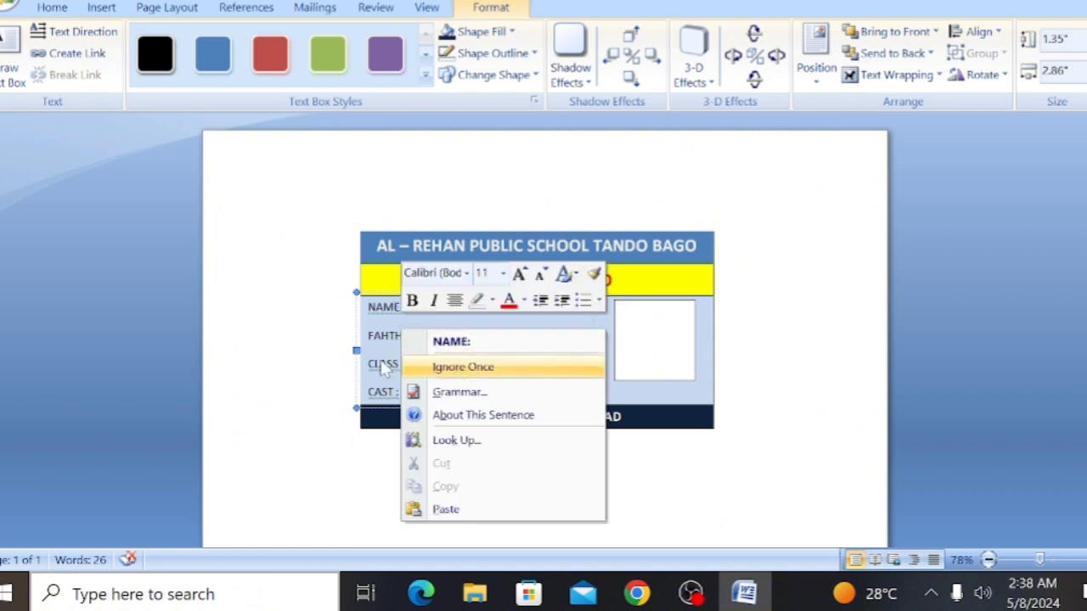
left_click(465, 368)
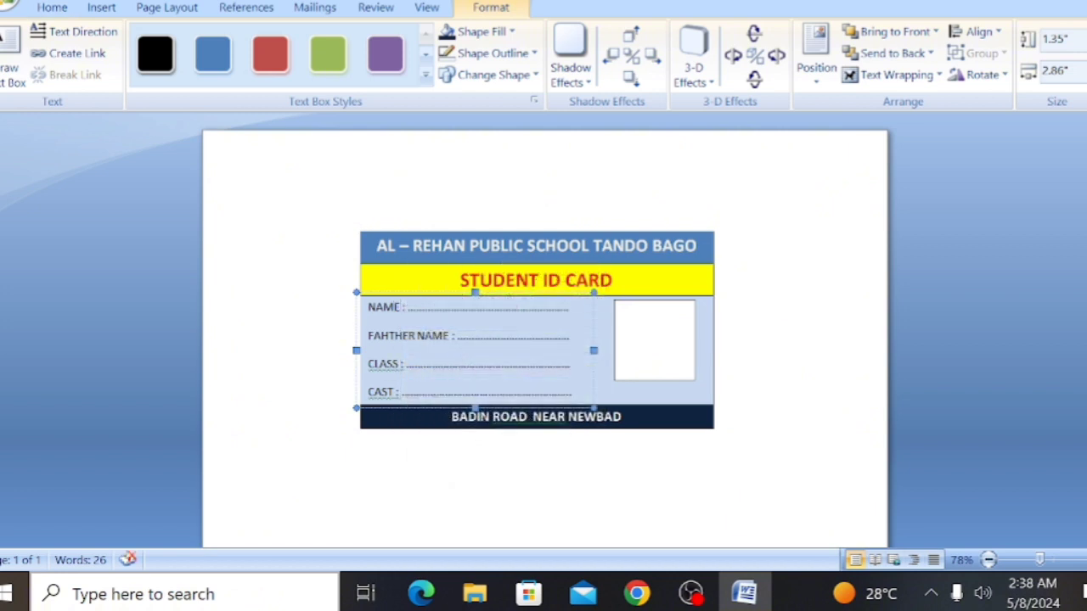
Accept the grammar suggestions "CAST:" in the details box and "ROAD NEAR" in the address line
right_click(387, 391)
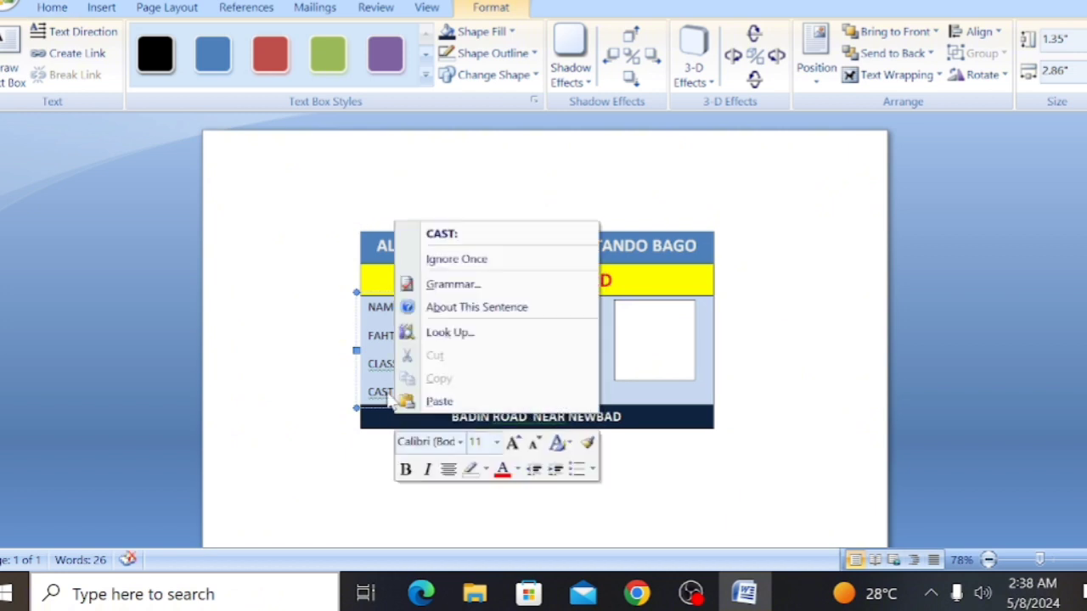
left_click(455, 233)
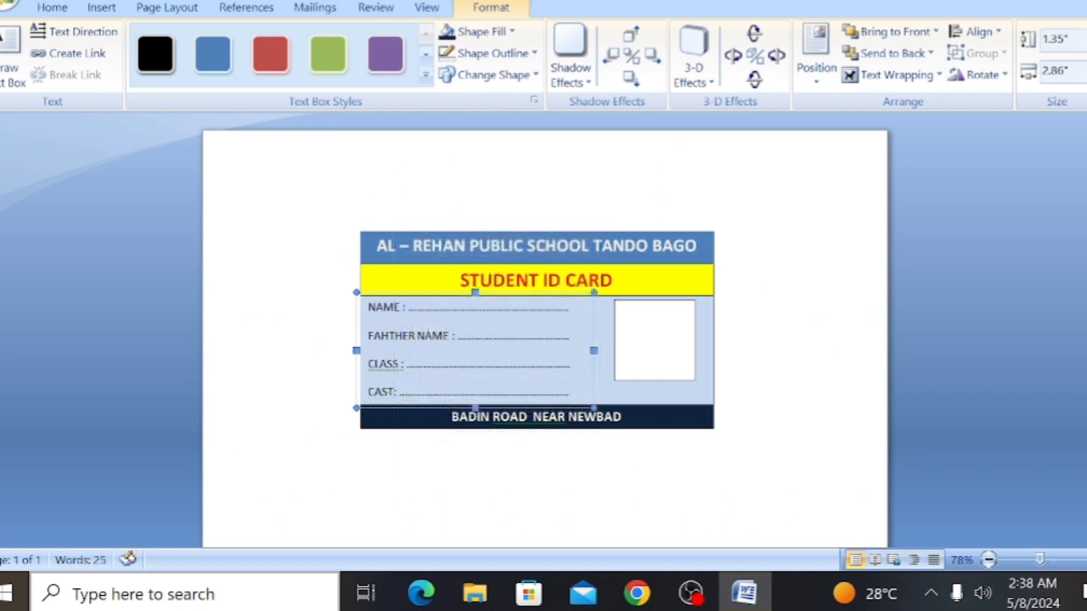
left_click(531, 417)
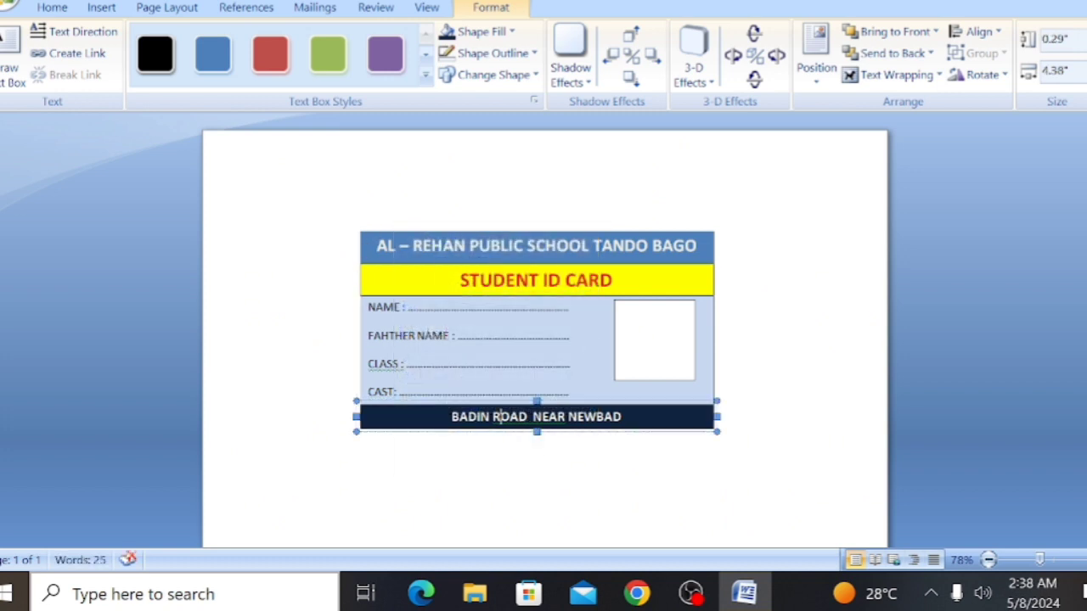
right_click(530, 417)
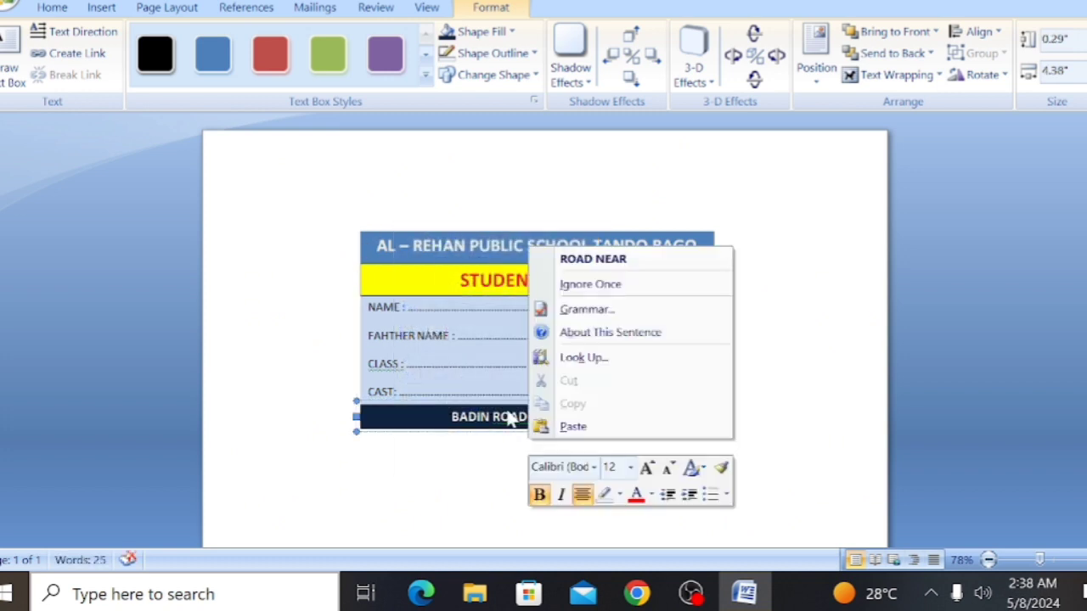
left_click(565, 263)
left_click(761, 341)
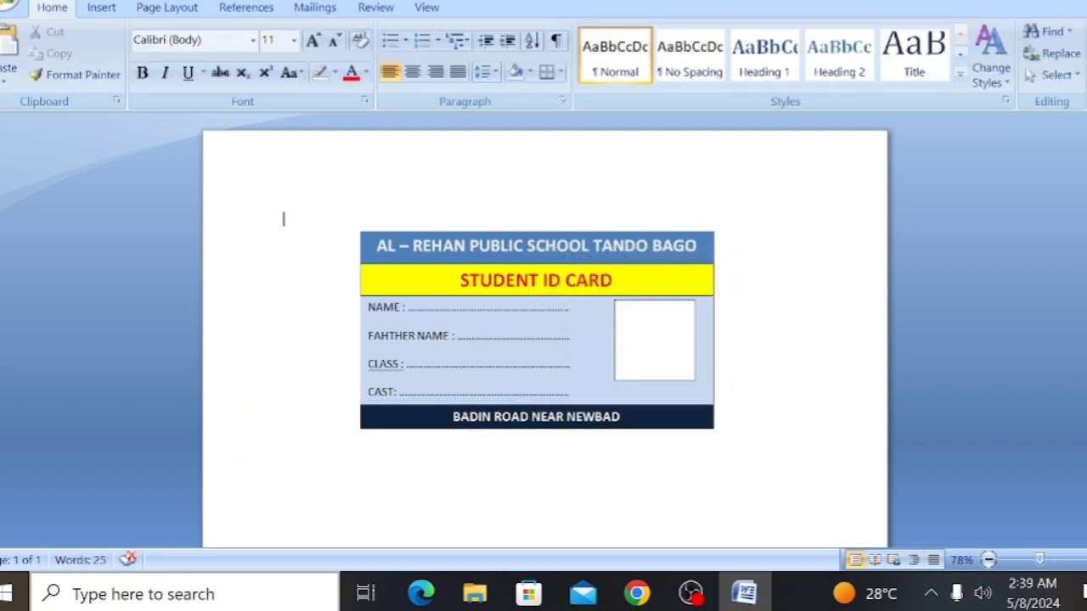
Draw a flowchart connector circle about 0.78" high and 0.84" wide inside the photo frame and nudge it to the centre
left_click(665, 331)
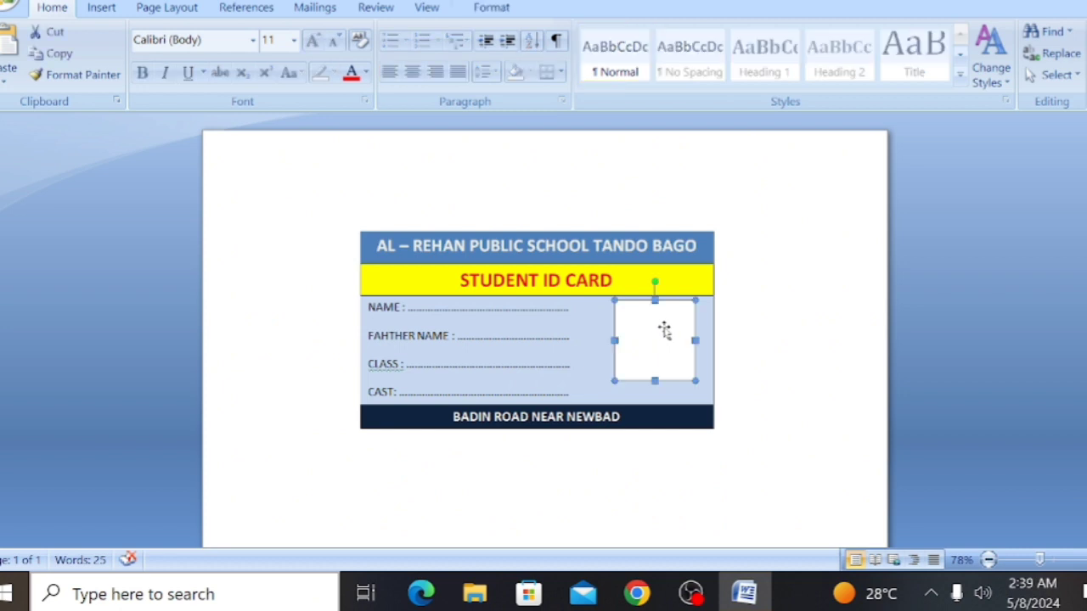
left_click(106, 9)
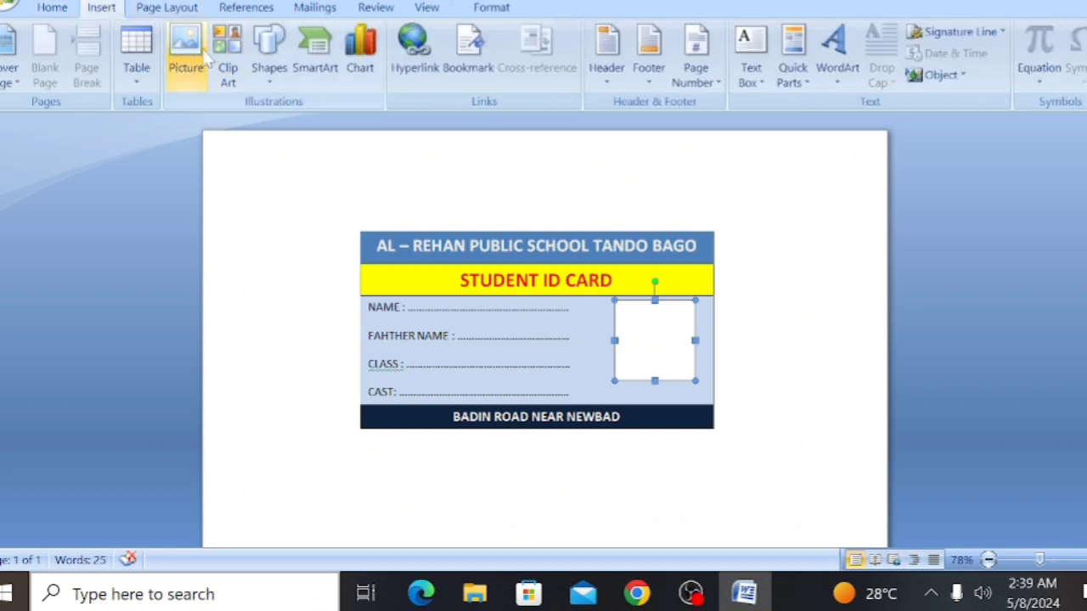
left_click(270, 74)
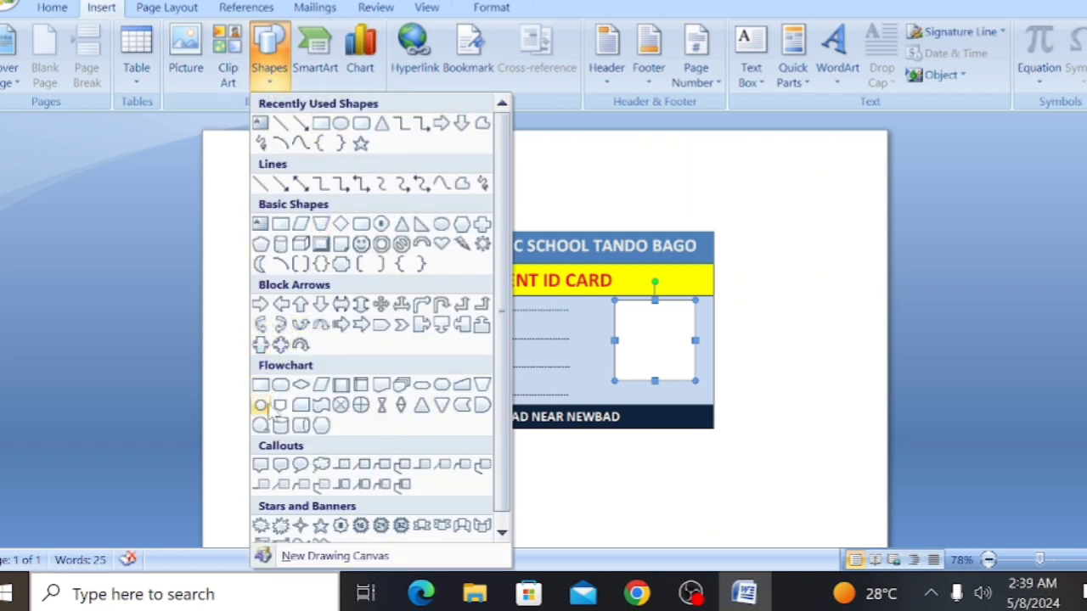
left_click(260, 405)
left_click_drag(623, 316, 694, 381)
key("Up")
key("Up")
key("Up")
key("Left")
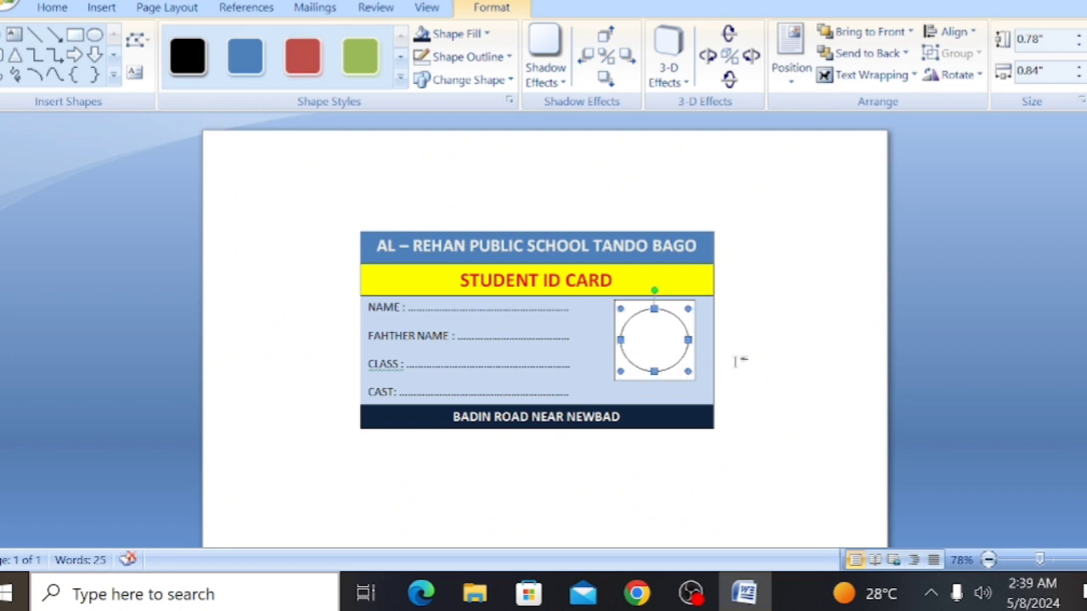
left_click(786, 323)
left_click(645, 342)
left_click(752, 257)
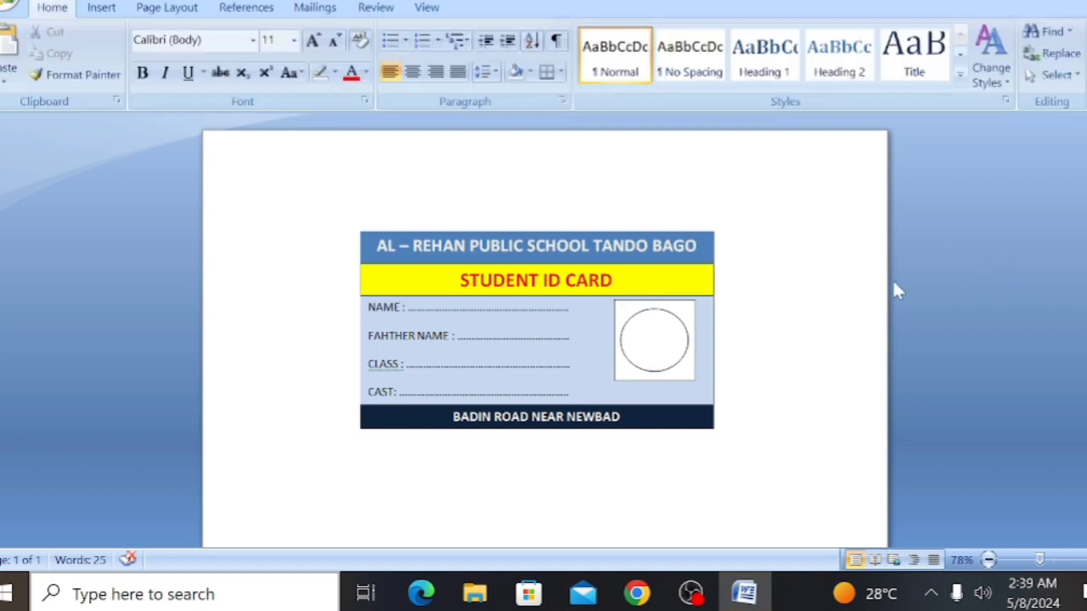
Fill the square photo frame behind the circle with the same light blue as the card background
left_click(683, 367)
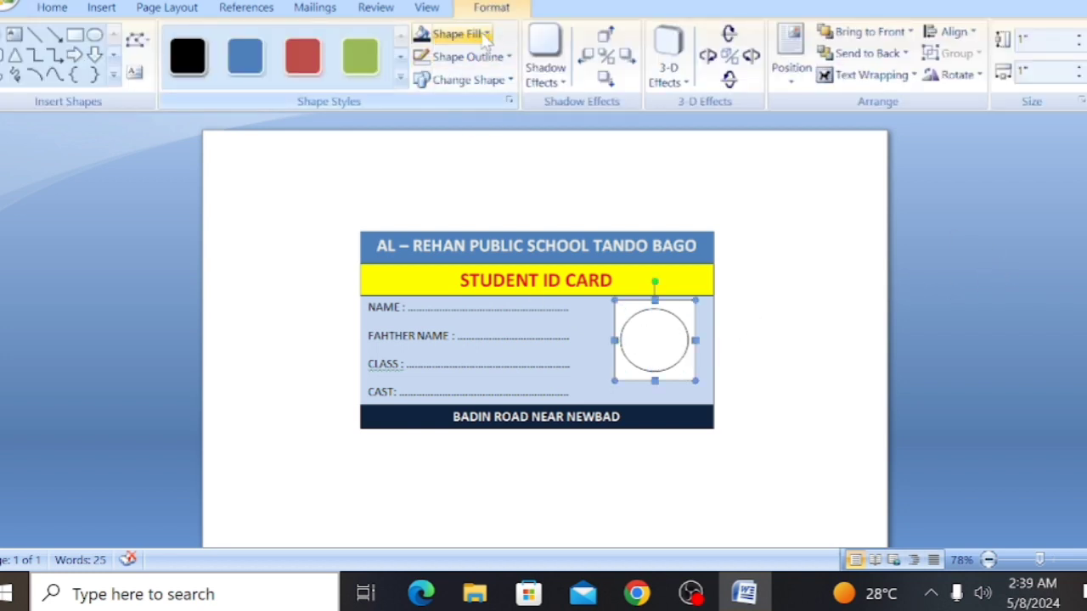
left_click(486, 34)
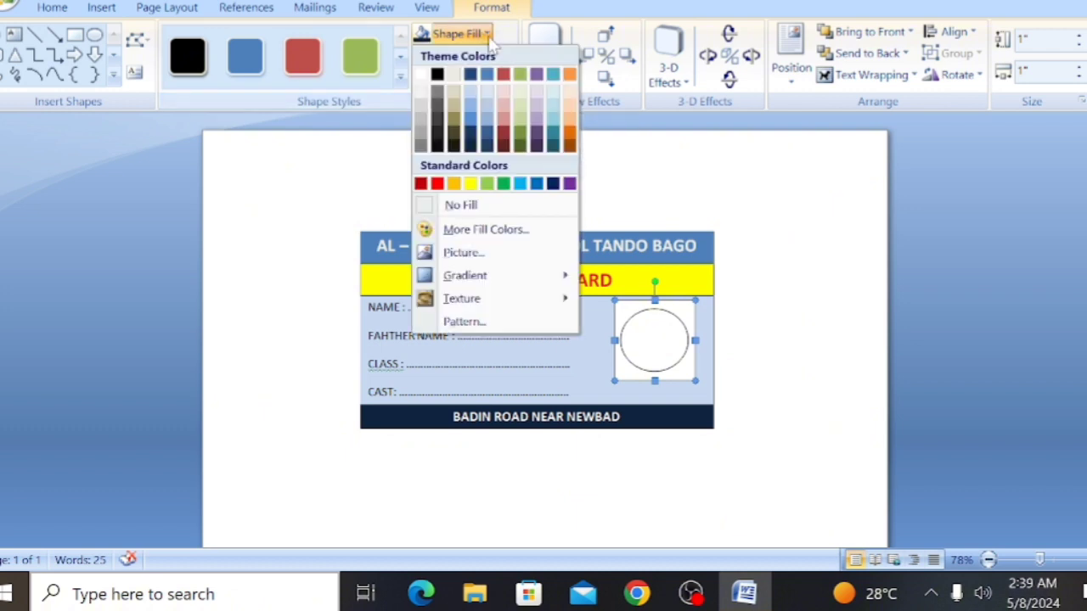
left_click(472, 92)
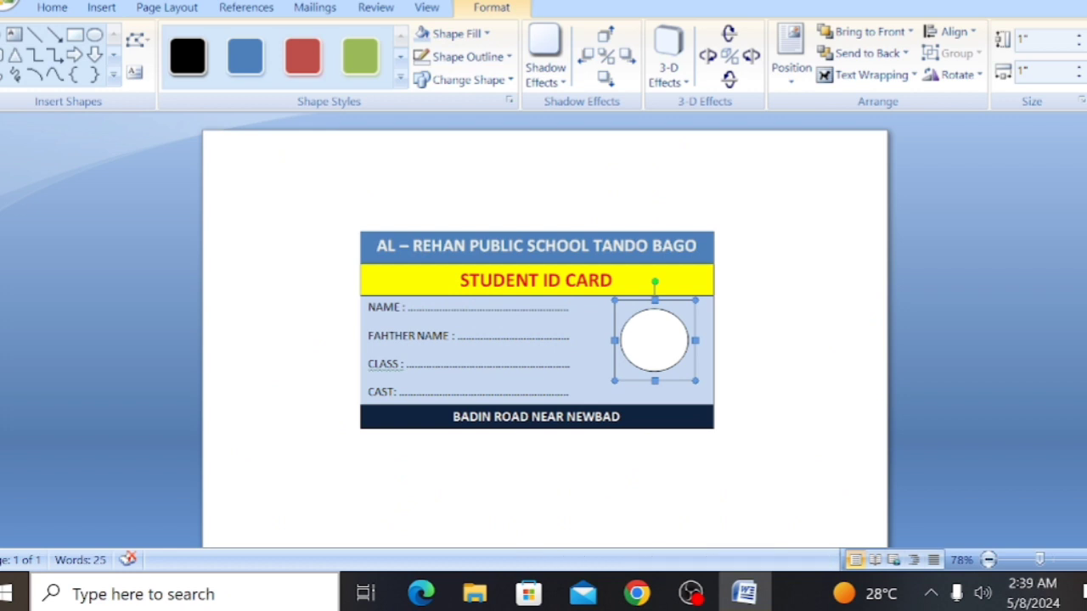
left_click(775, 264)
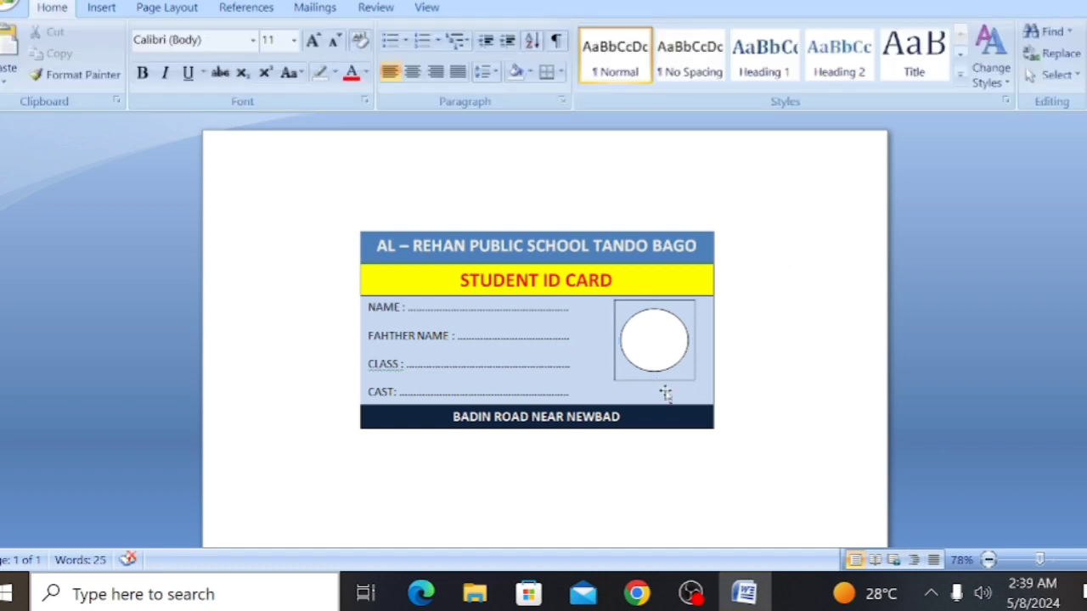
left_click(101, 7)
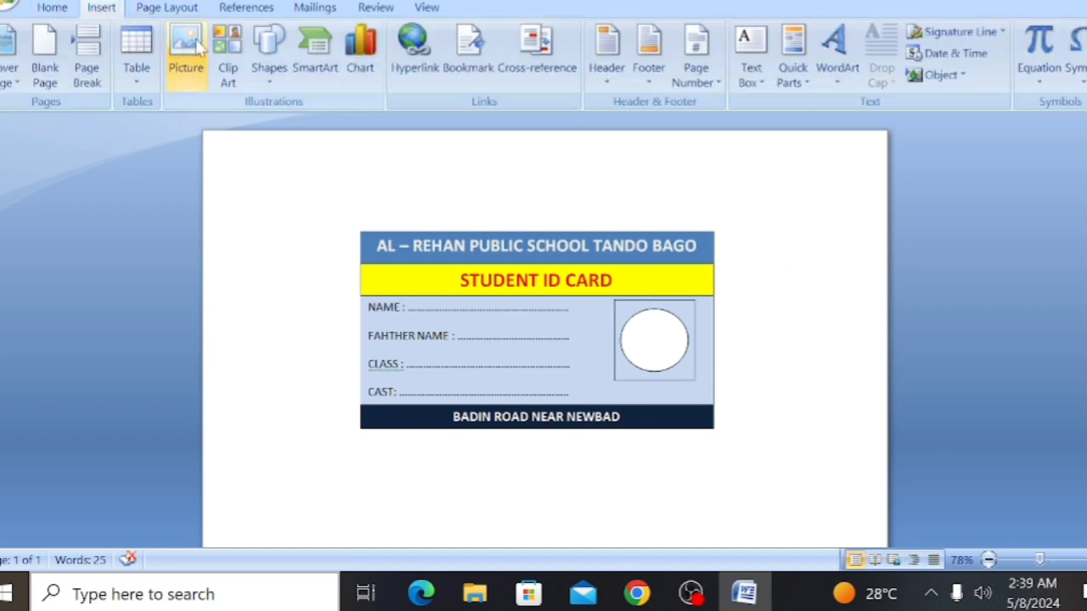
left_click(263, 76)
left_click(344, 121)
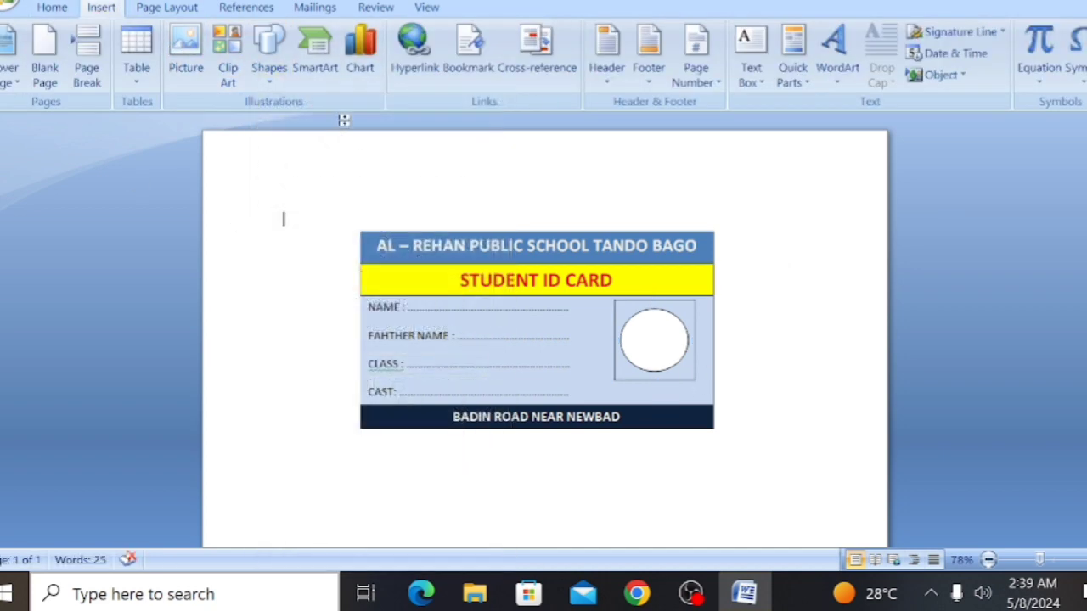
left_click(270, 60)
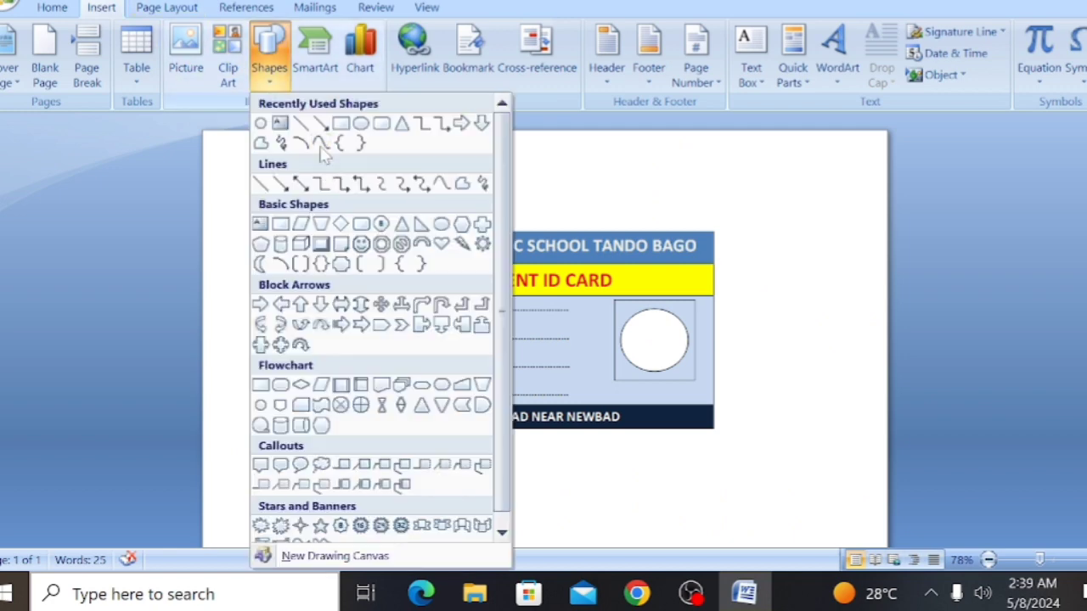
left_click(361, 124)
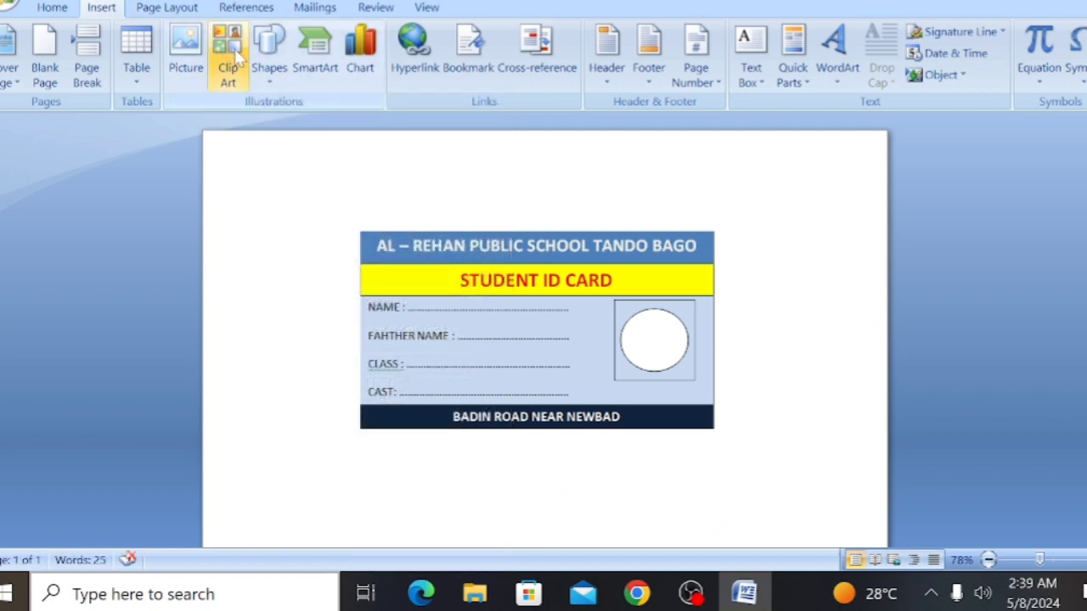
left_click(265, 68)
left_click(340, 125)
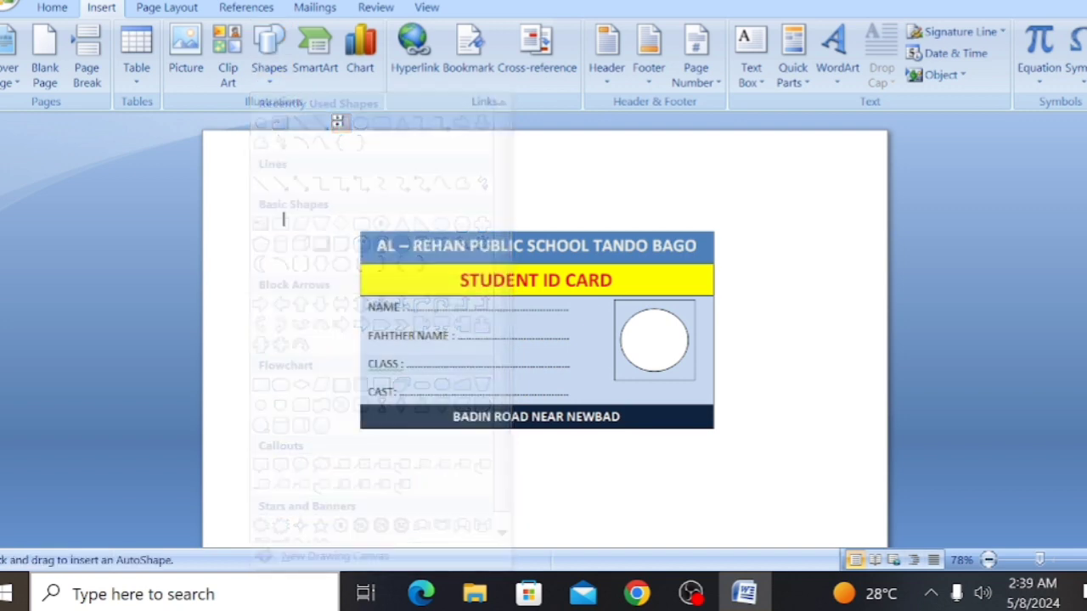
left_click(269, 61)
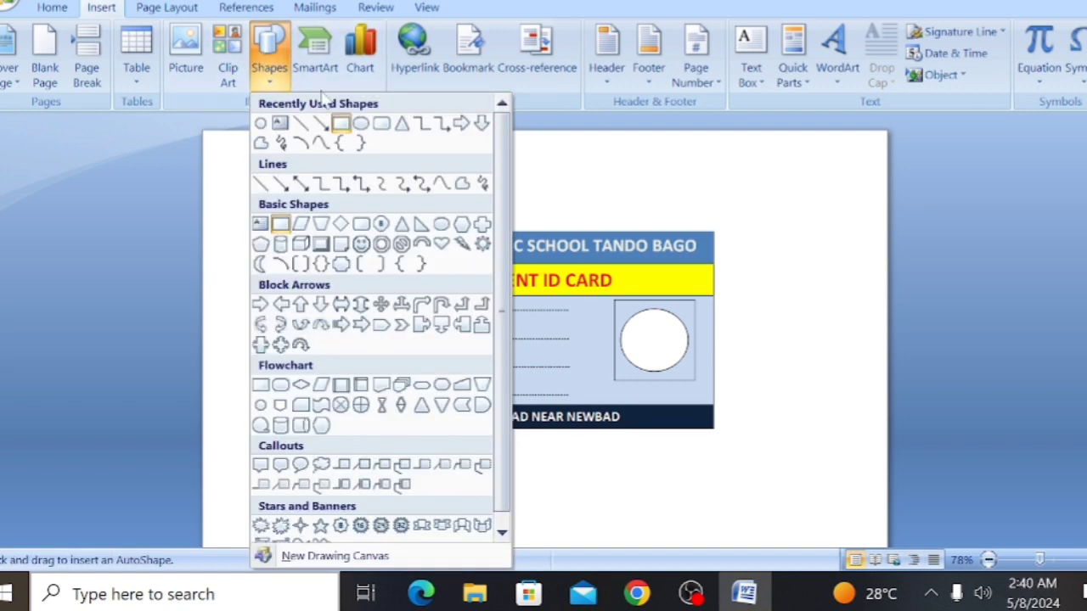
left_click(340, 125)
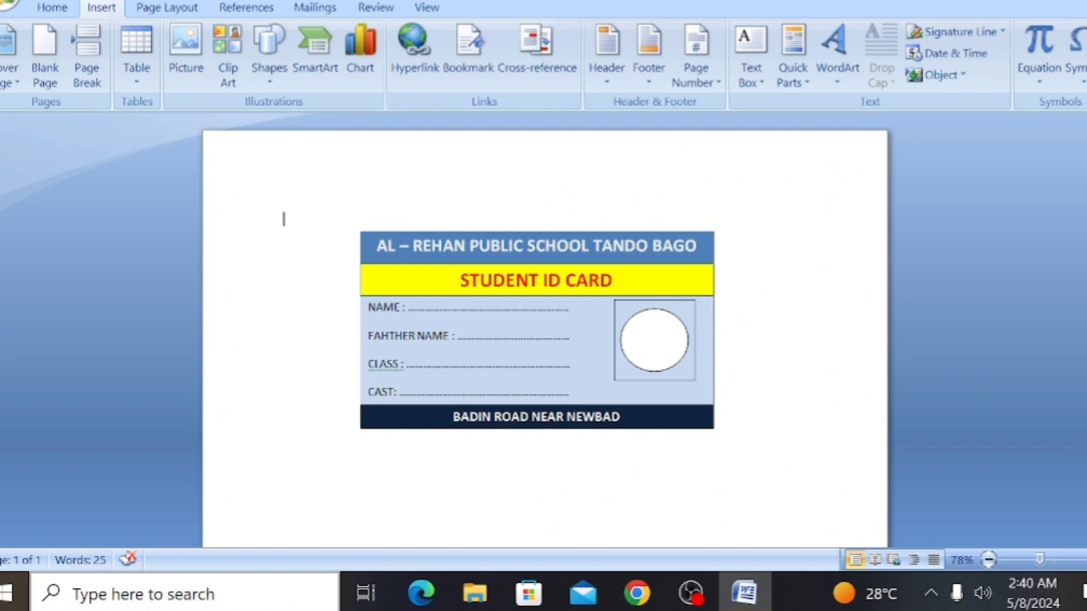
left_click(268, 64)
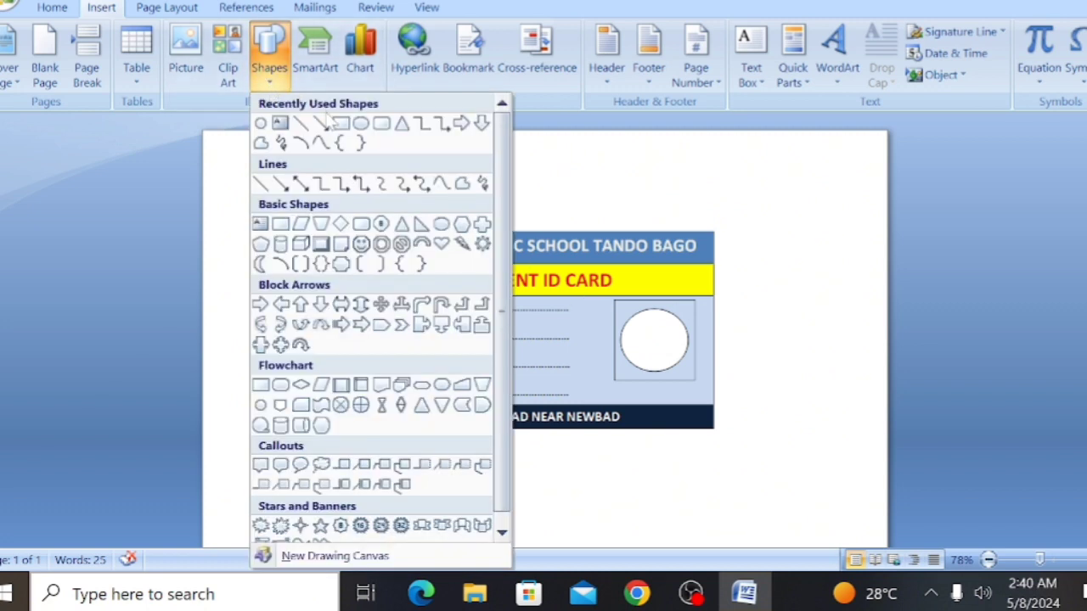
left_click(340, 124)
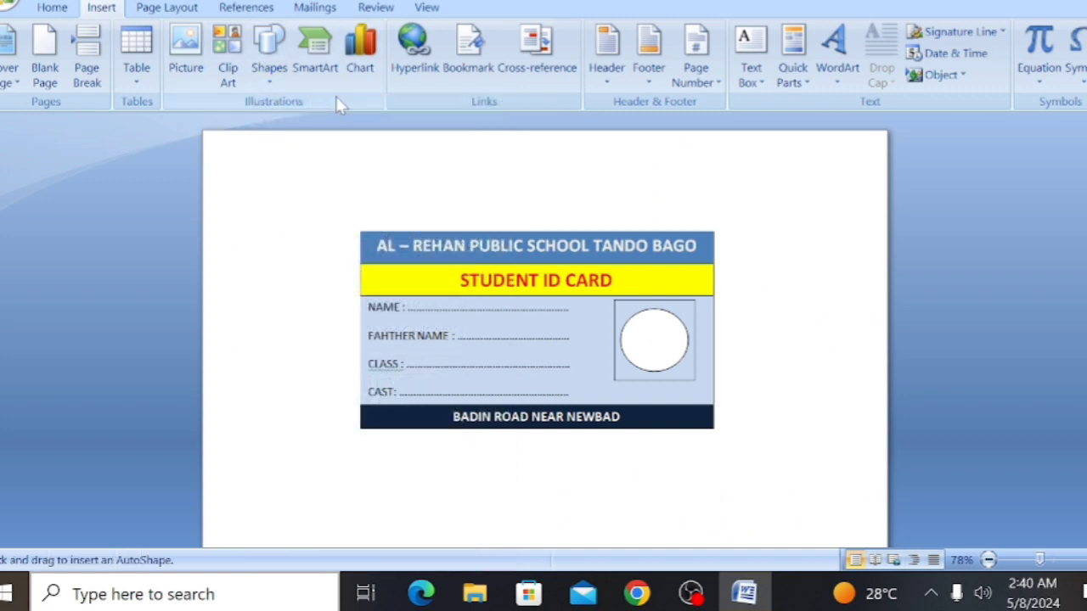
Draw a rectangle about 0.22" high and 1.03" wide below the photo frame and nudge it up and left to line up with the frame
left_click(268, 52)
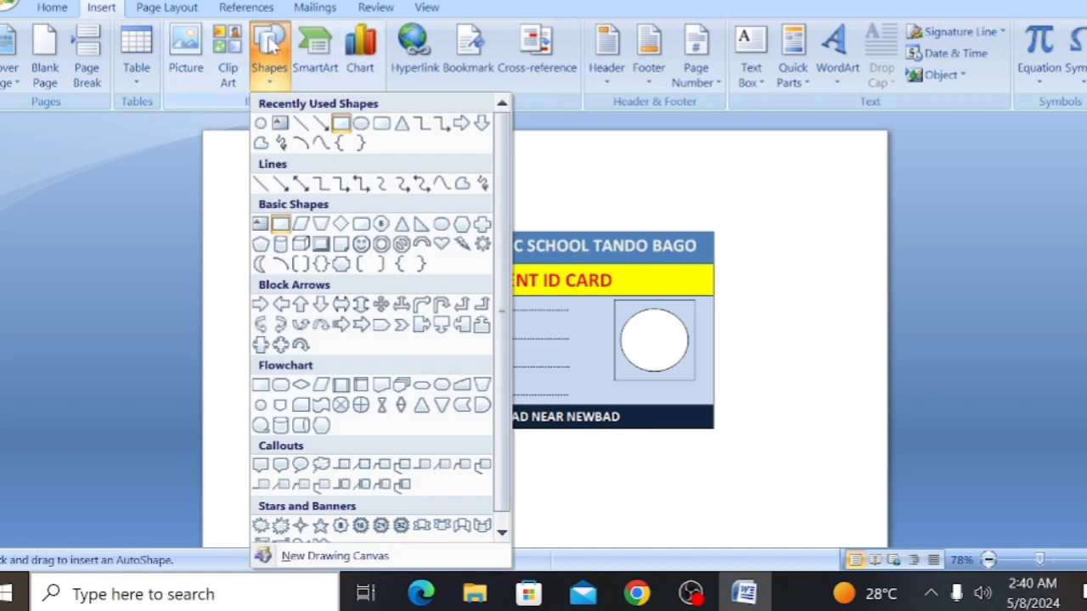
right_click(341, 125)
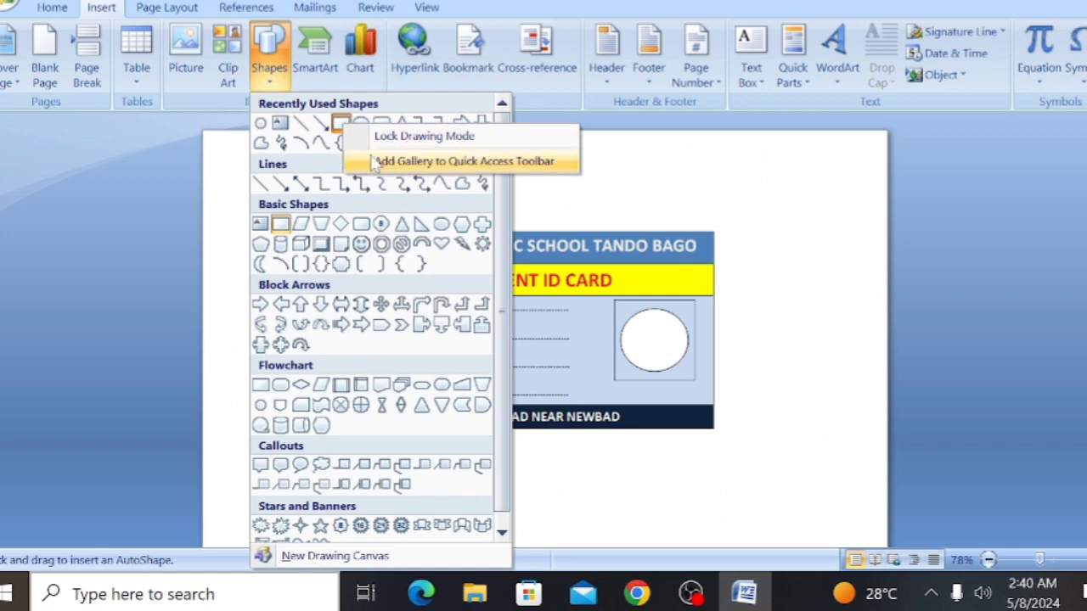
left_click(366, 137)
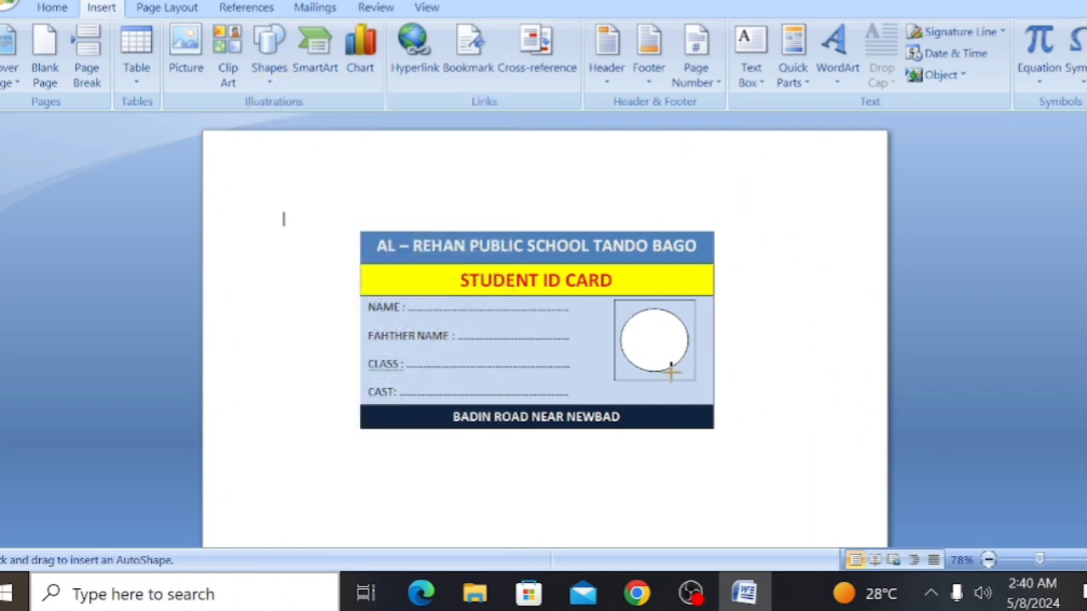
left_click_drag(618, 388, 703, 407)
key("Up")
key("Up")
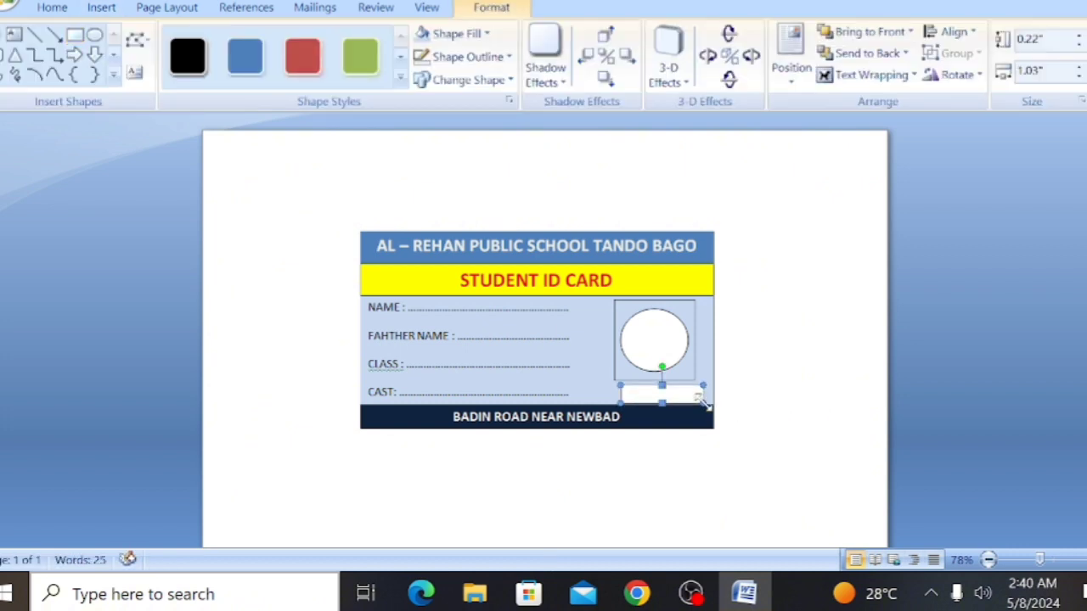
key("Left")
key("Left")
key("Left")
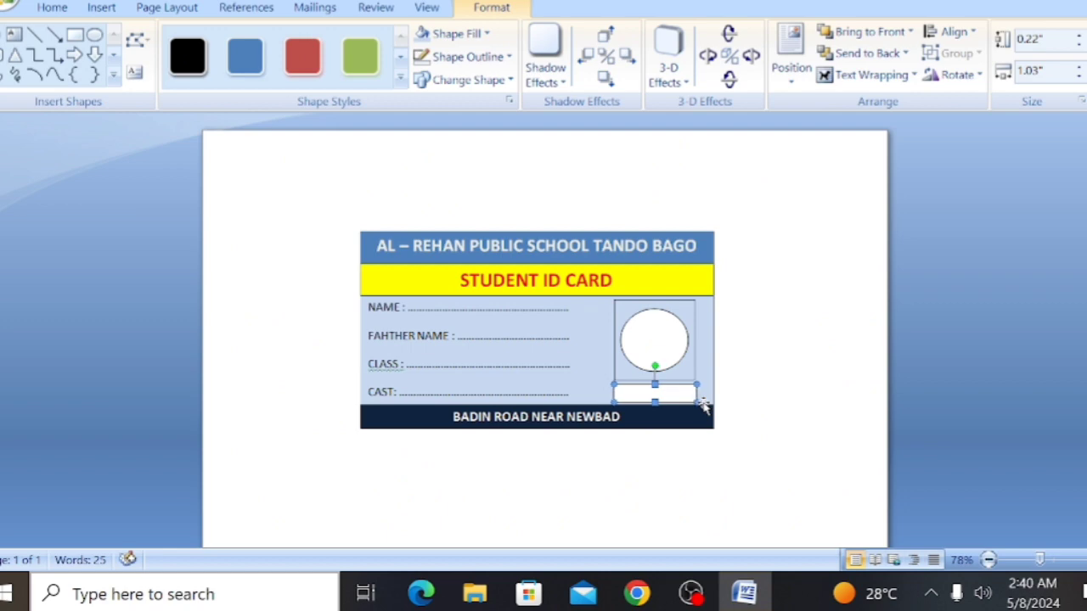
left_click(807, 345)
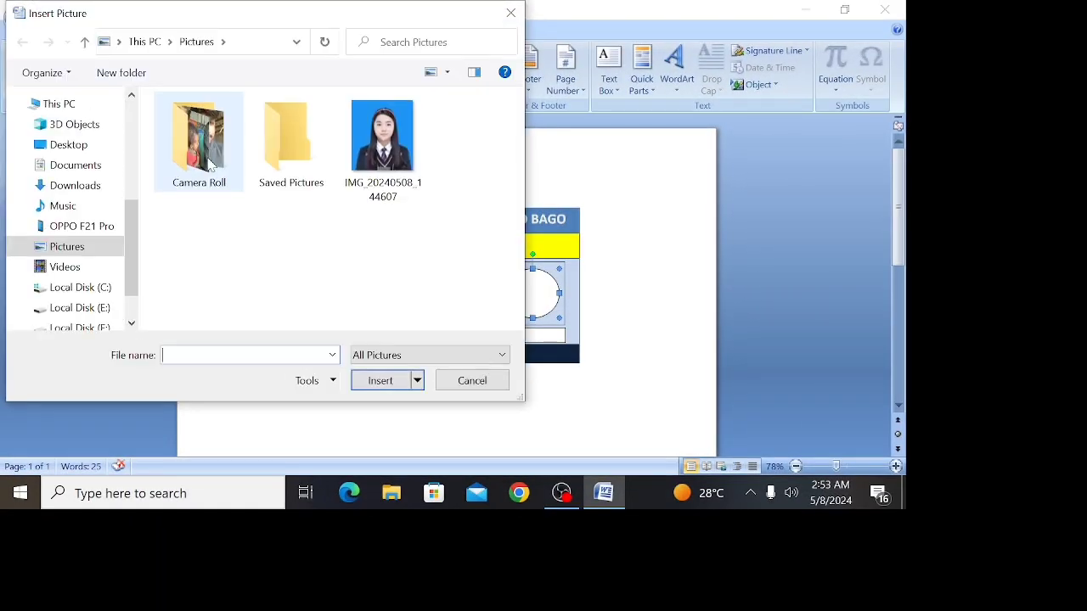
Insert the picture IMG_20240508_144607 and change its text wrapping so it can be moved freely over the page
left_click(373, 170)
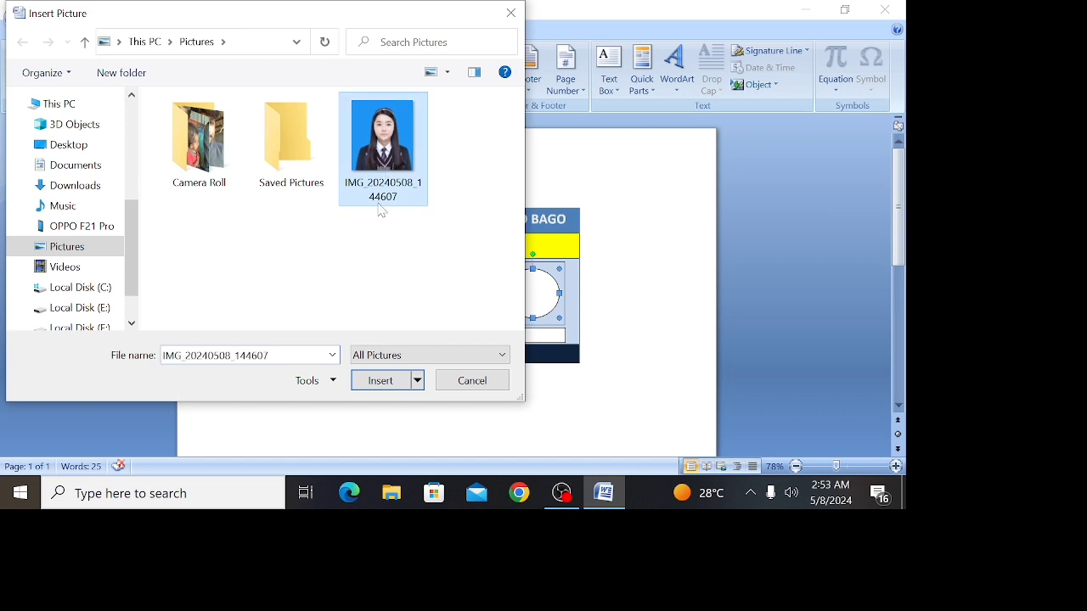
left_click(365, 381)
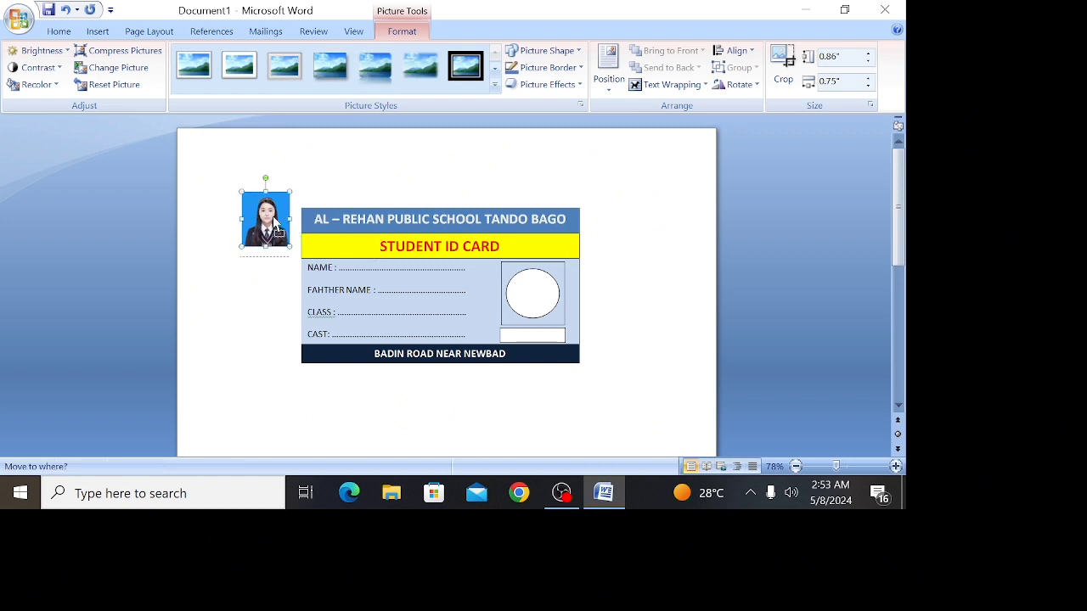
left_click(673, 84)
left_click(679, 179)
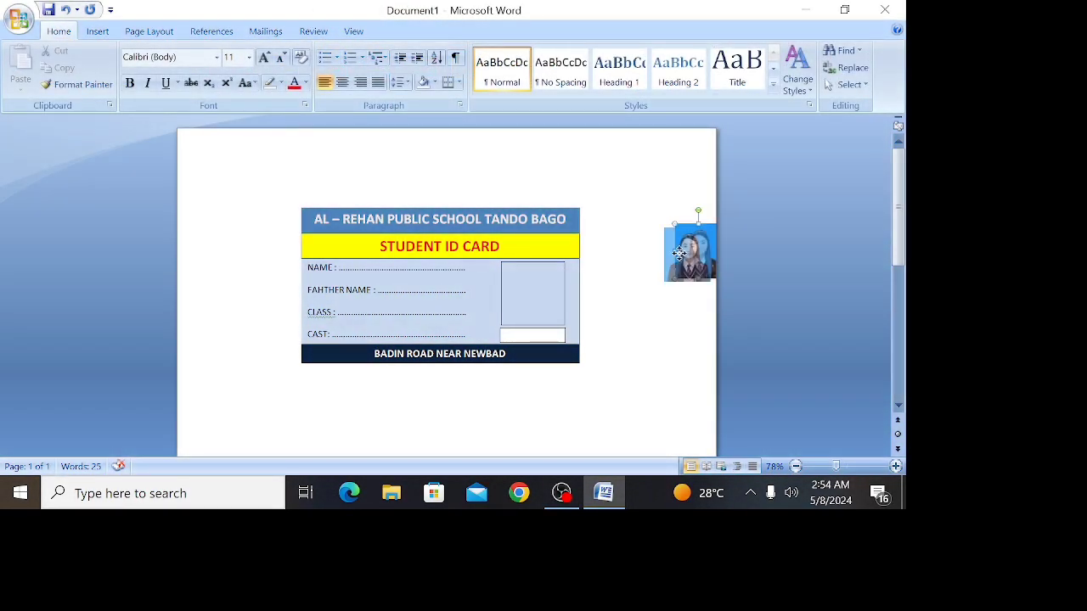